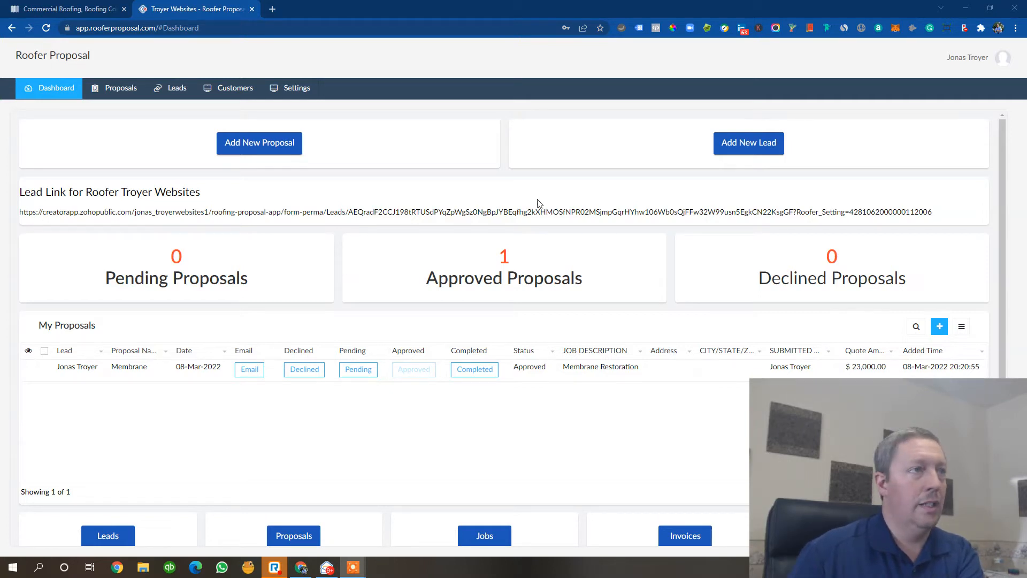
- Start a new proposal named Membrane System Troyer Websites
click(282, 150)
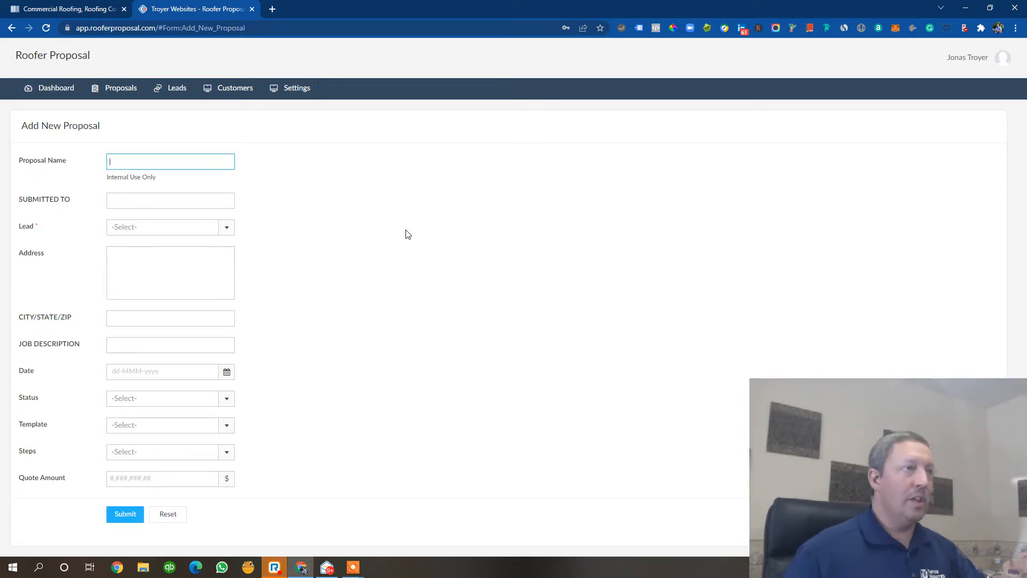
click(62, 96)
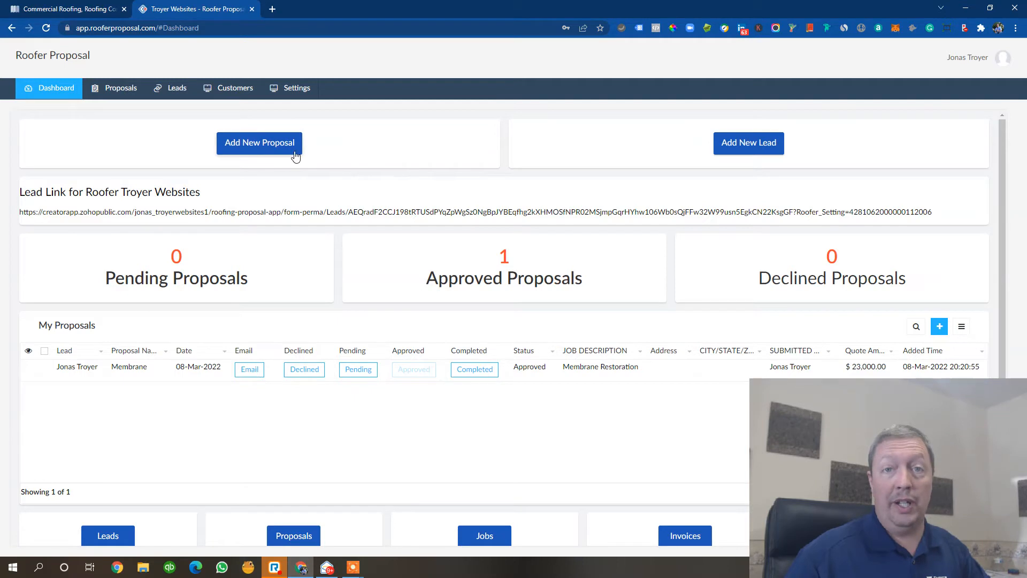
click(279, 148)
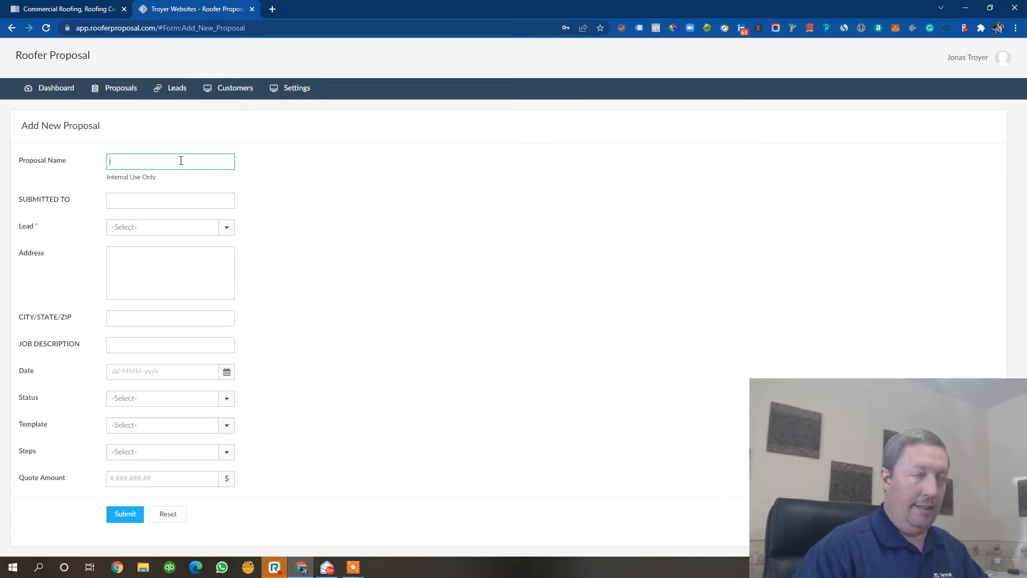
text(brane S)
text(ysetm)
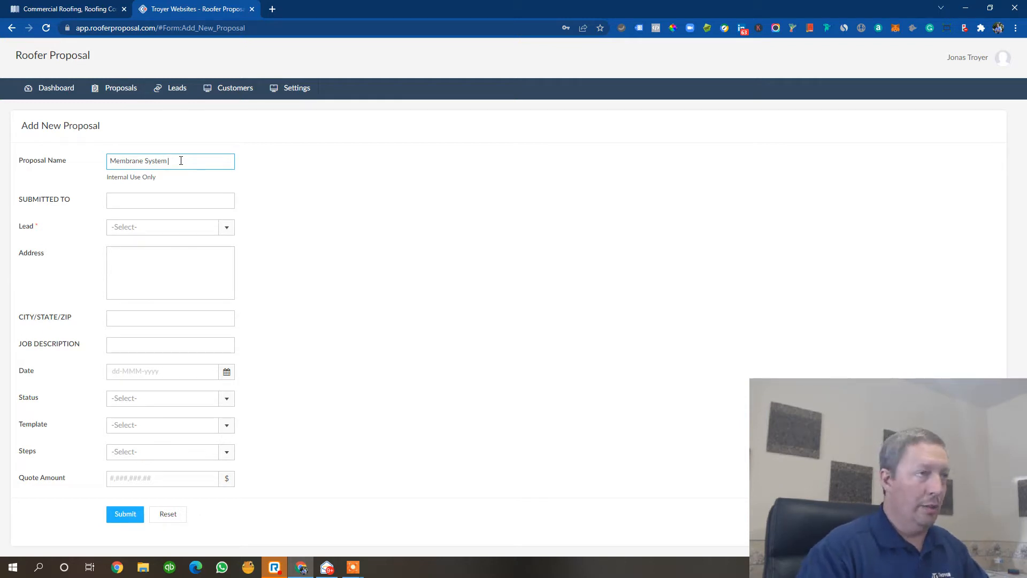
text(o)
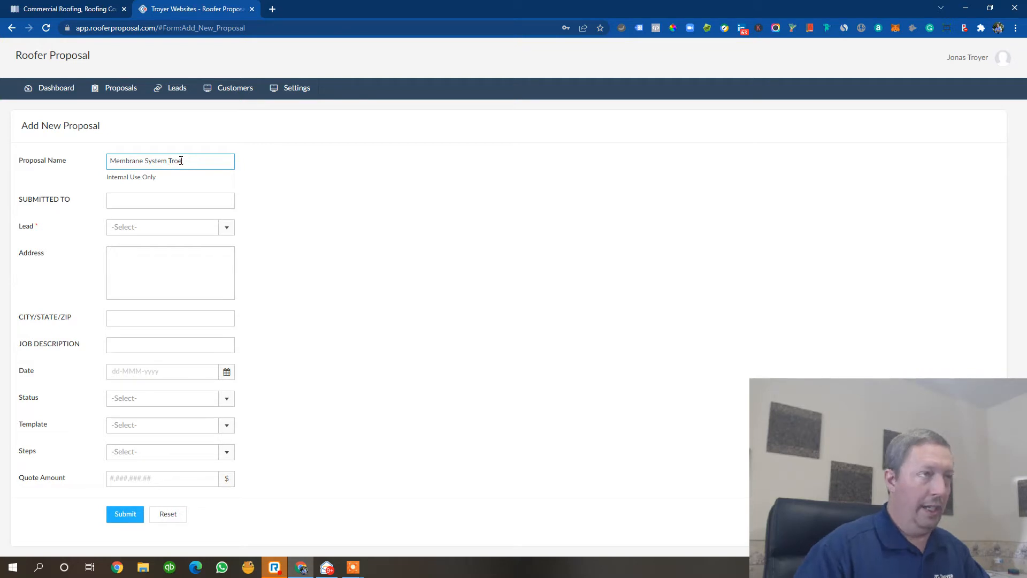
text(yer W)
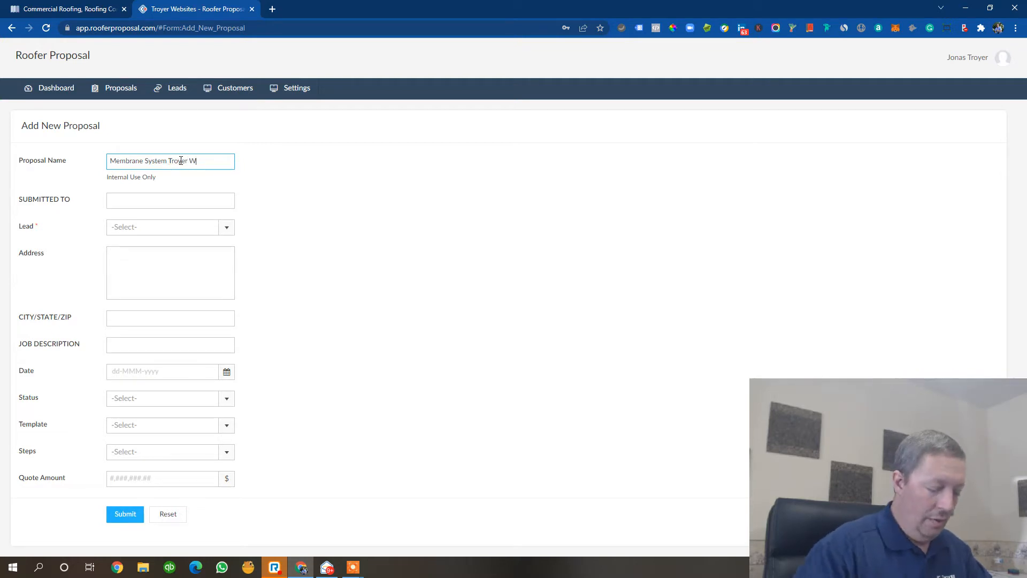
text(ebsites)
- Fill in the Submitted To field with the recipient's full name, correcting its capitalisation
click(163, 198)
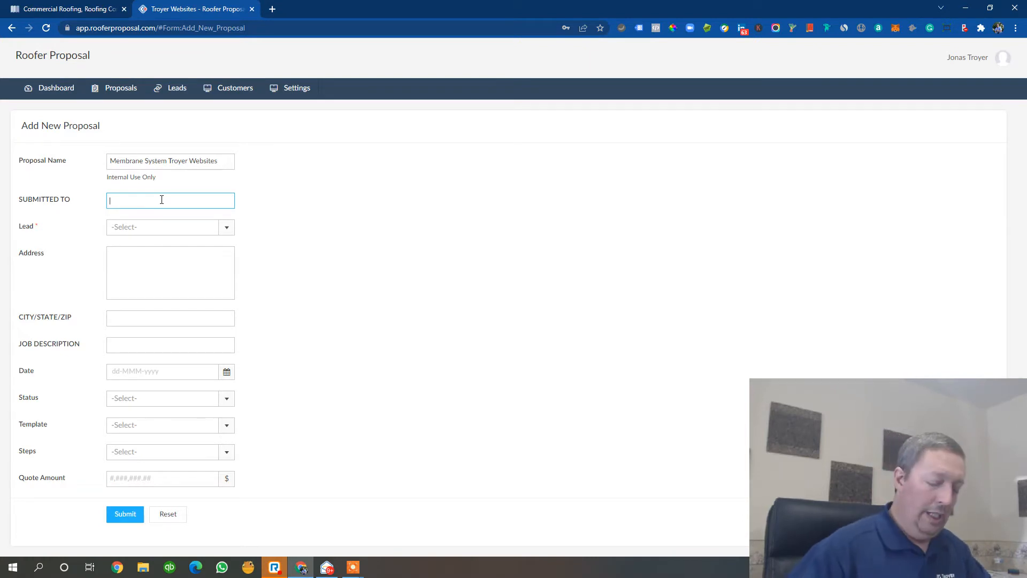
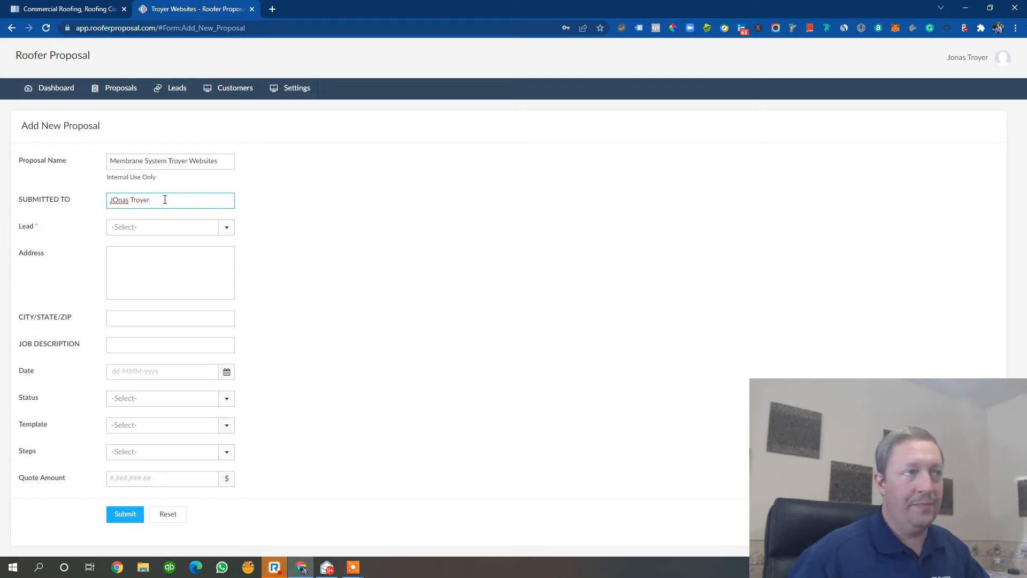
text(i)
key(BackSpace)
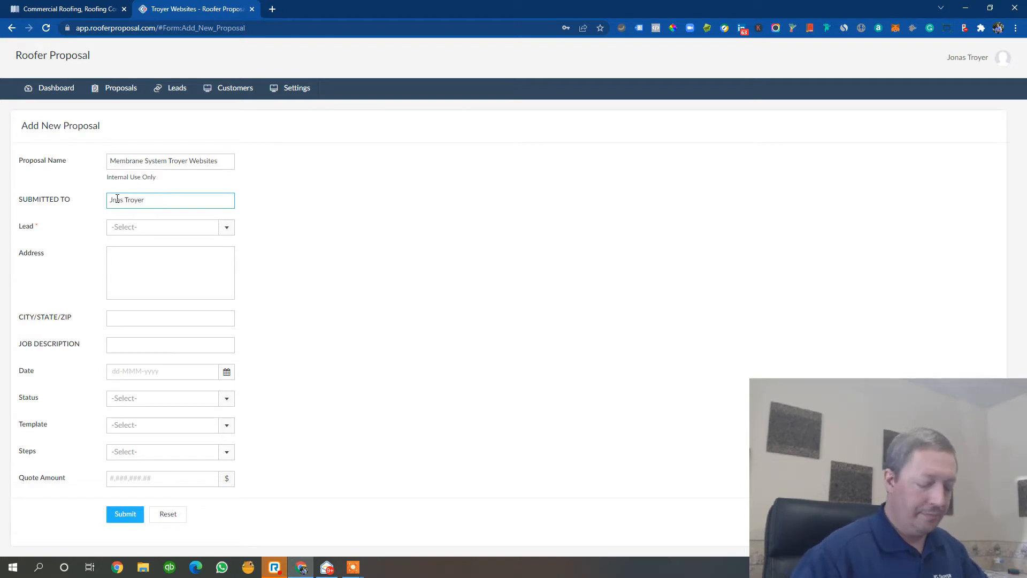
text(o)
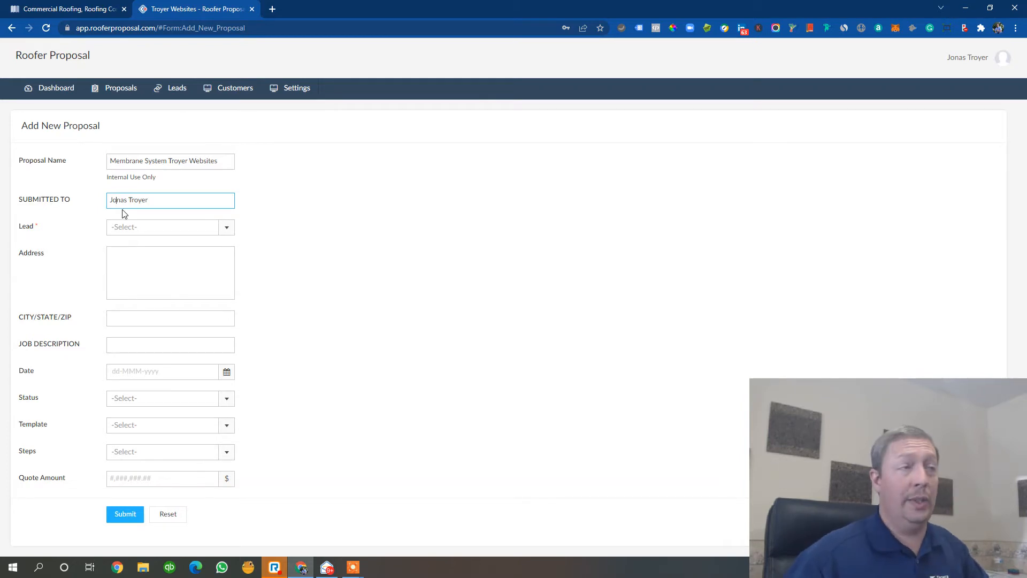
- Choose the existing lead contact and set the job description to Membrane System for Troyer Websites
click(225, 230)
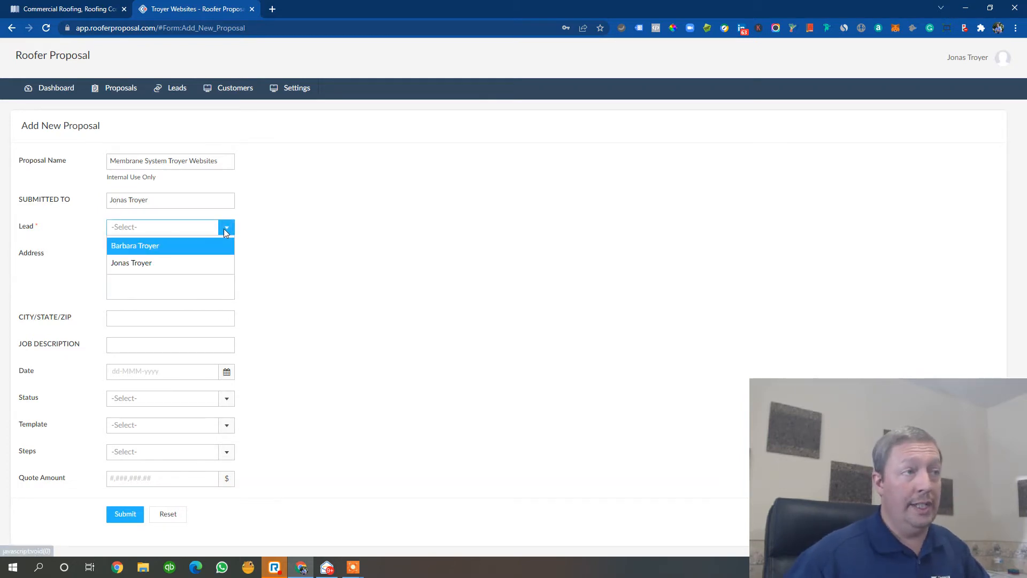
click(181, 263)
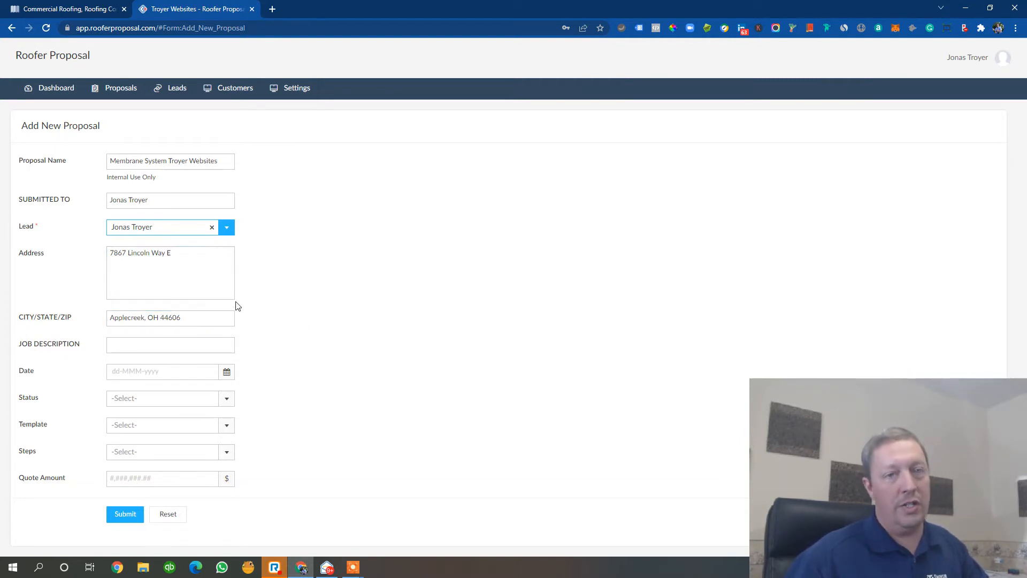
click(167, 348)
text(Membrane)
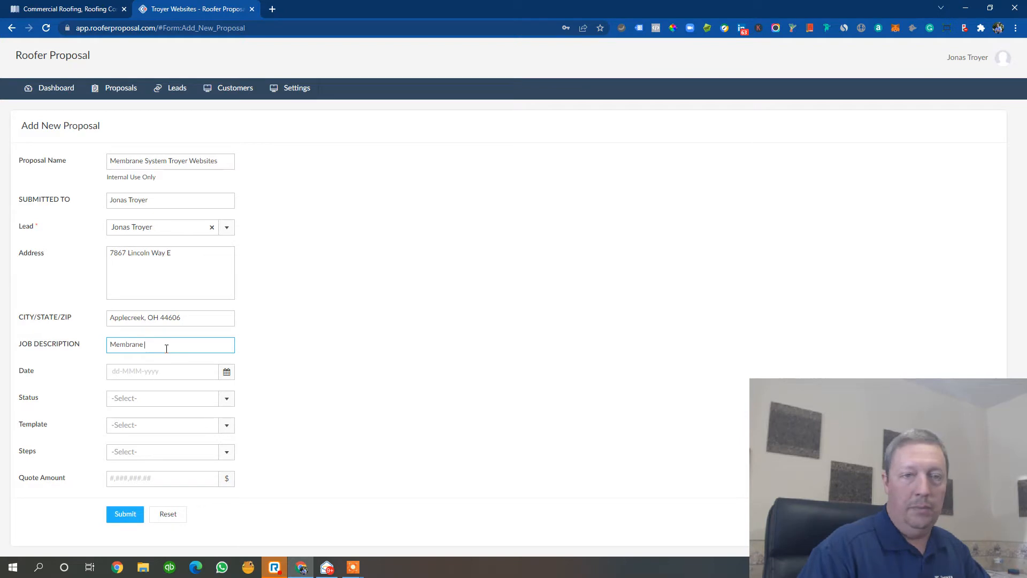
text( S)
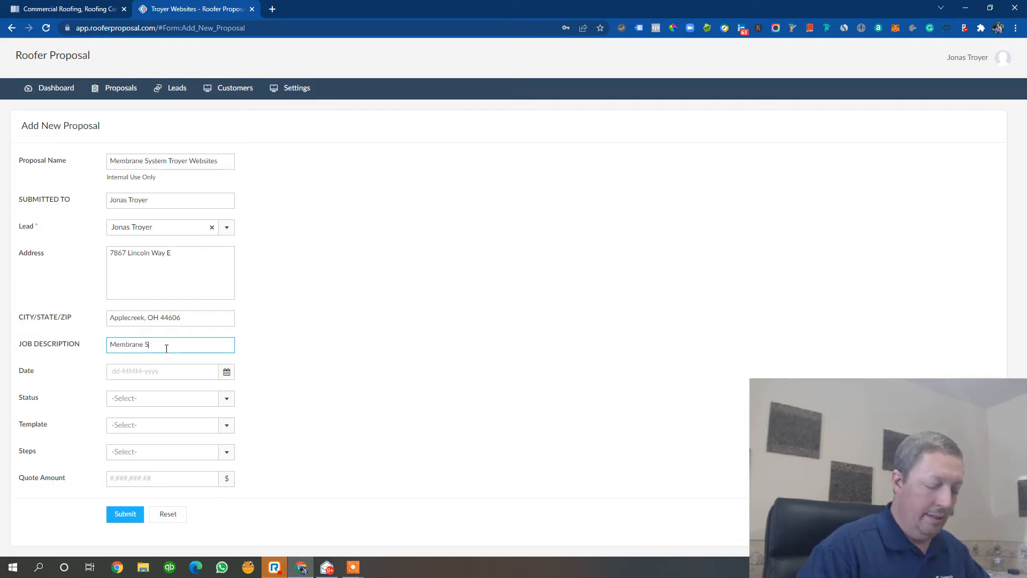
text(ystem for Troye)
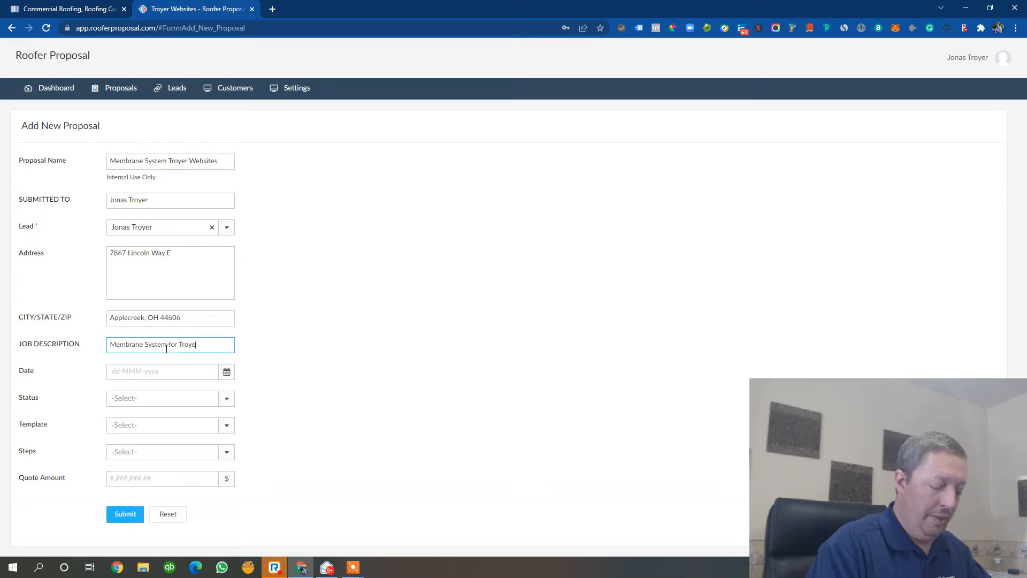
text(r Websites)
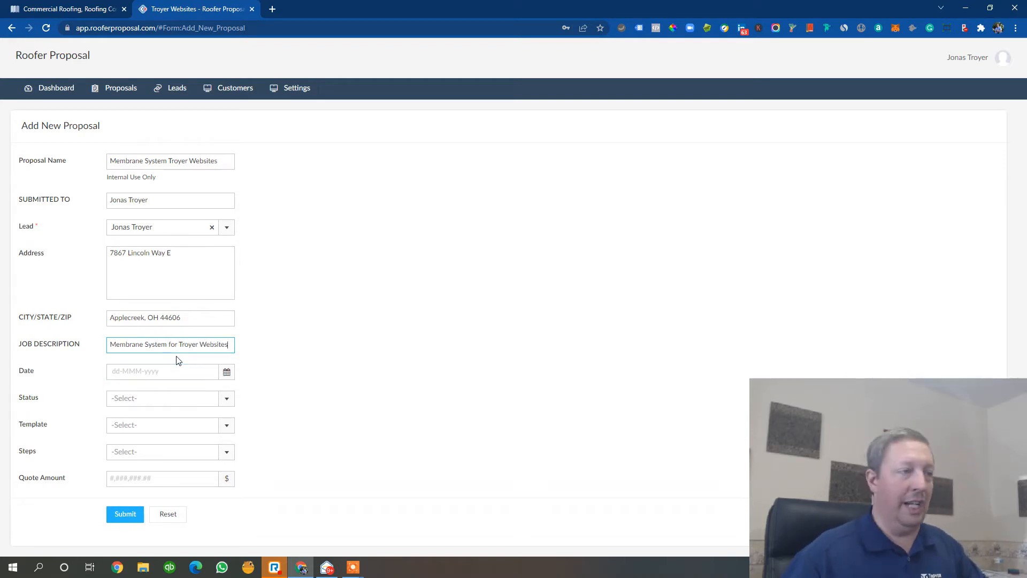
- Set the proposal date to 14-Mar-2022
click(222, 376)
click(140, 473)
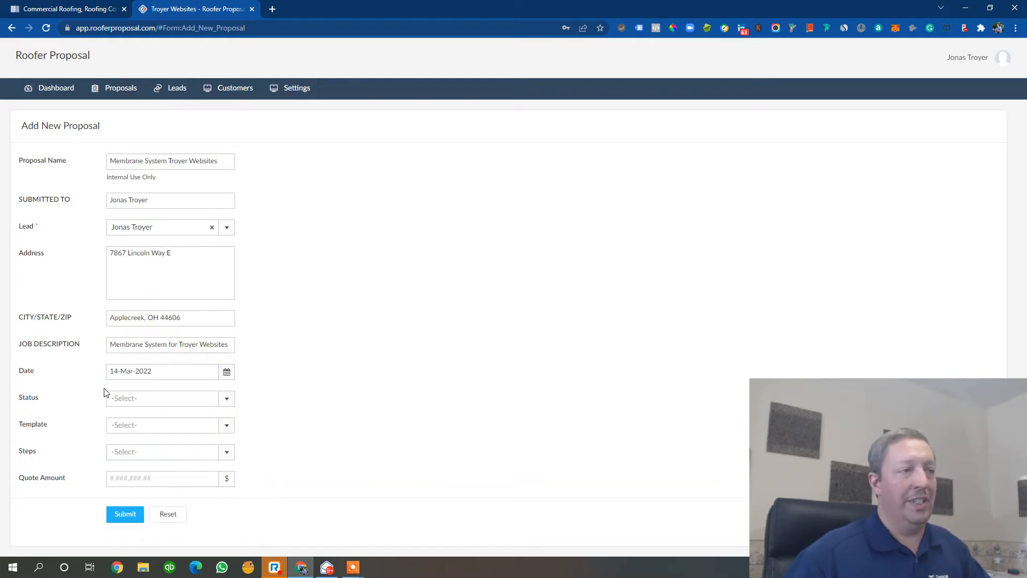
click(226, 375)
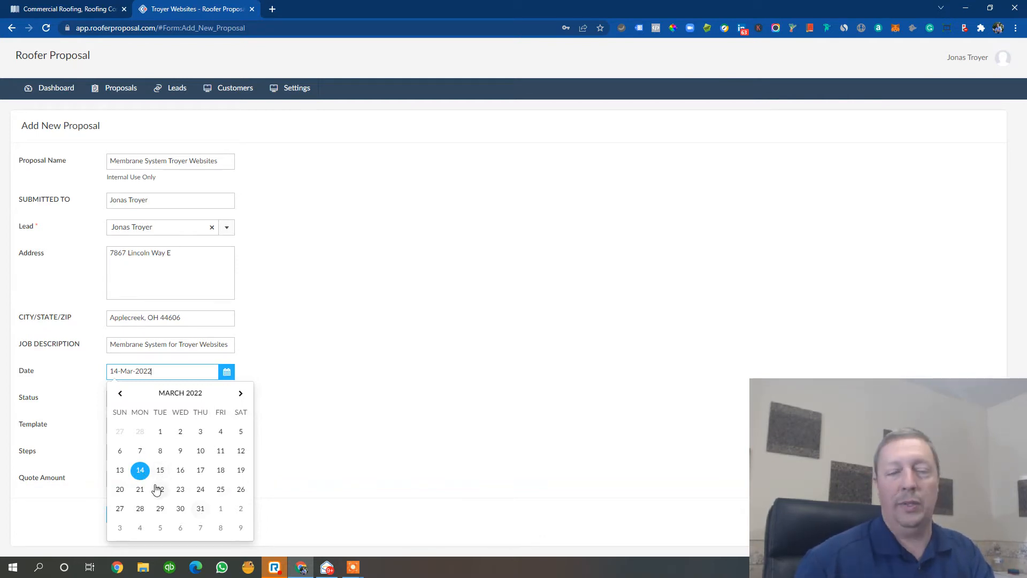
click(140, 472)
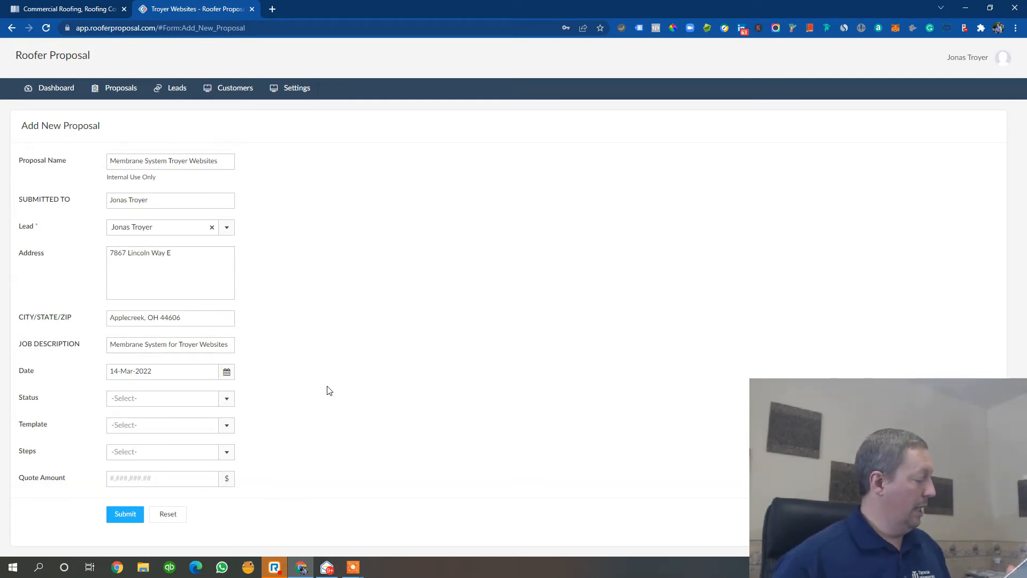
- Set the status to Pending, the template to Membrane Restoration System and the steps to Membrane 2
click(198, 402)
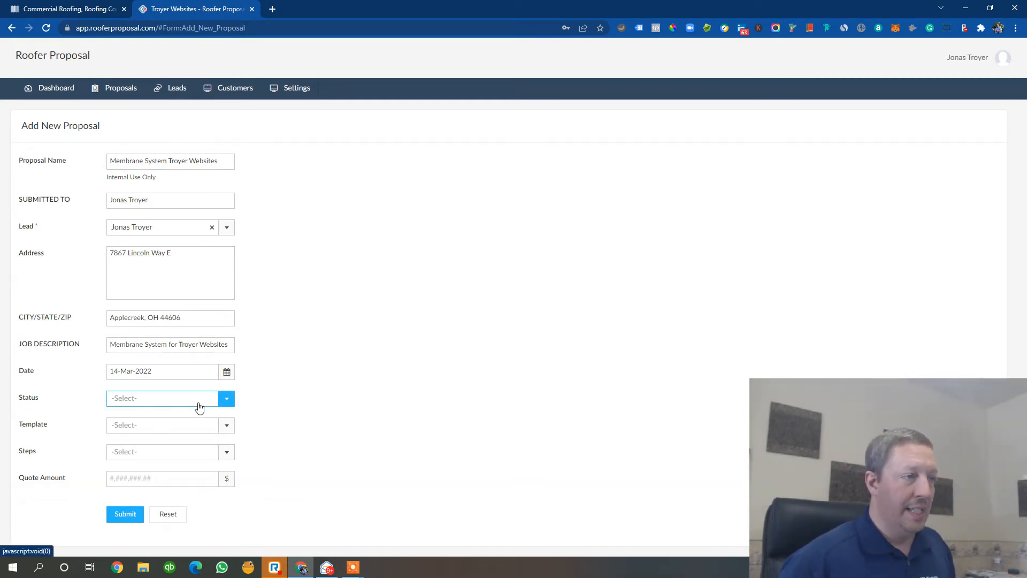
click(176, 443)
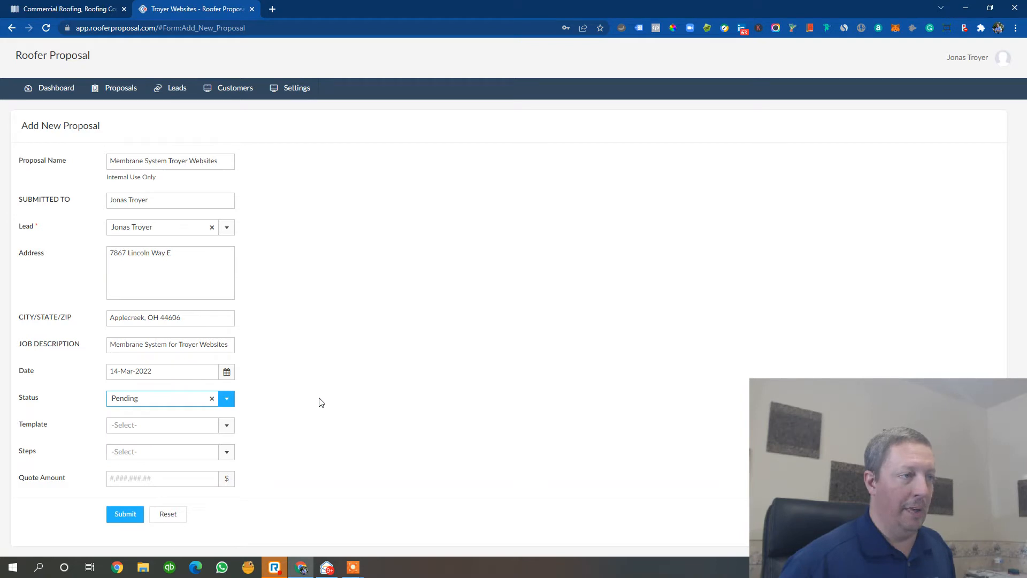
click(147, 427)
click(161, 459)
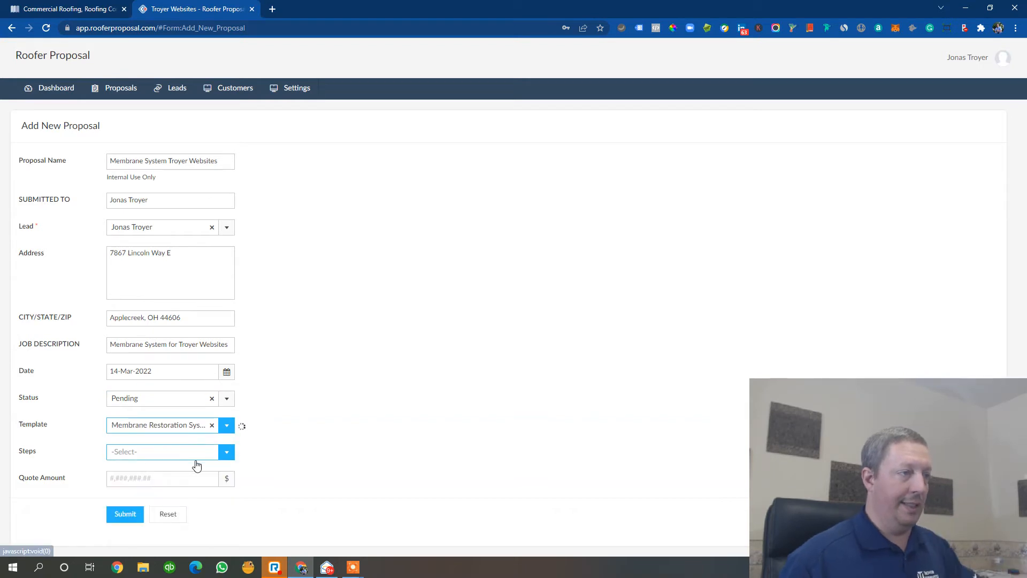
click(222, 454)
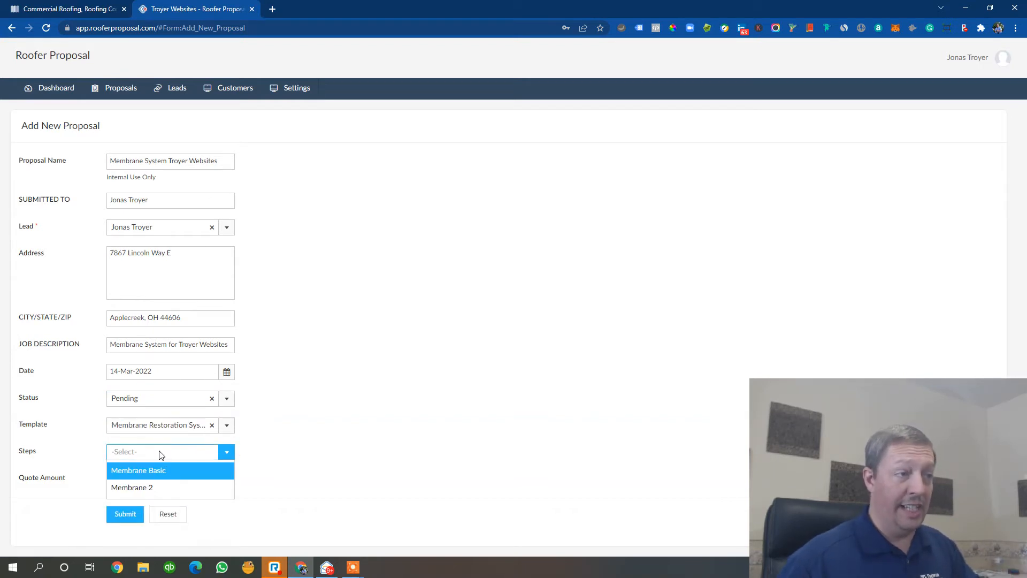
click(148, 492)
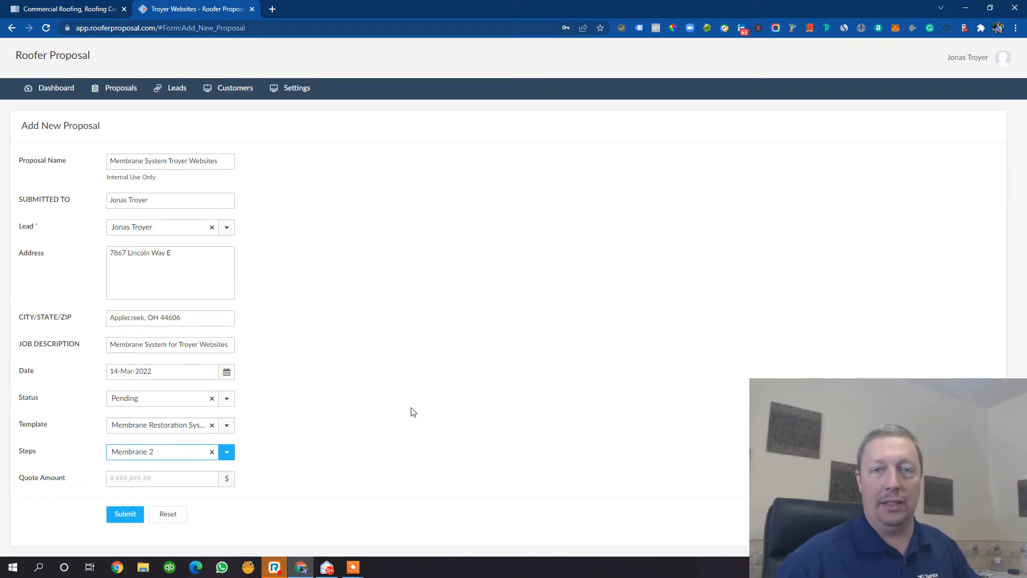
- Enter a quote amount of 124567 and submit the proposal
click(158, 479)
text(124)
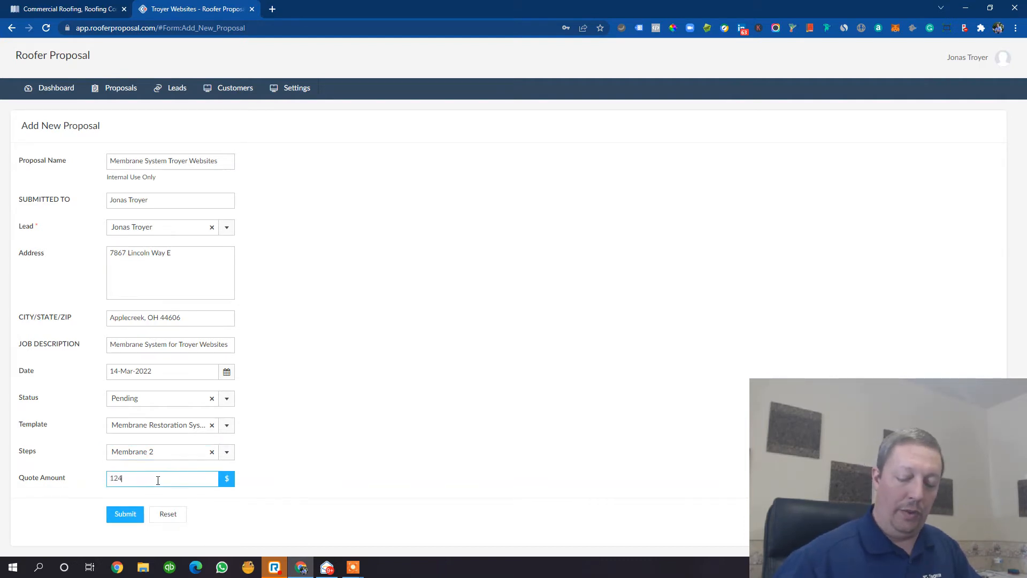
text(567)
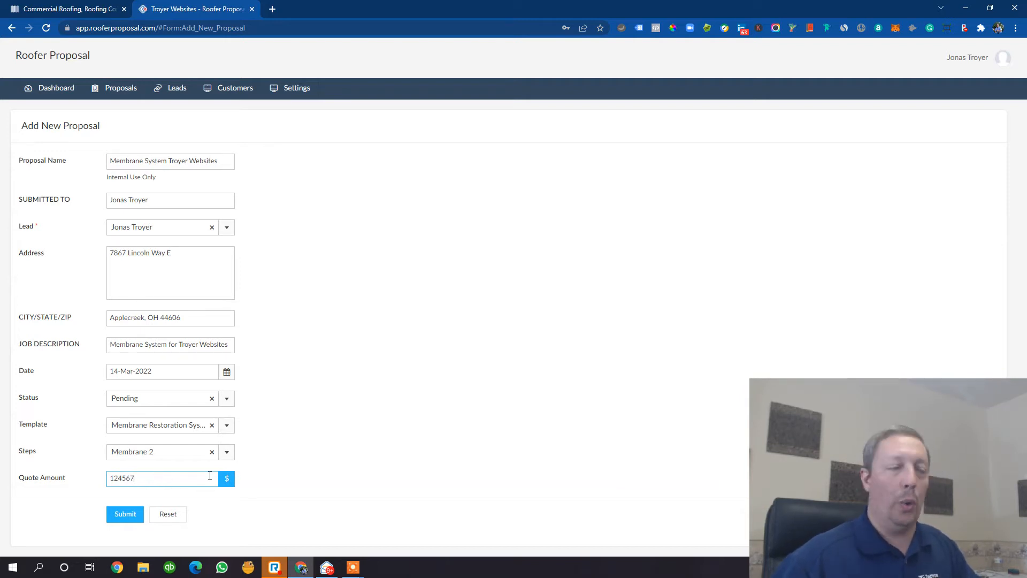
click(129, 517)
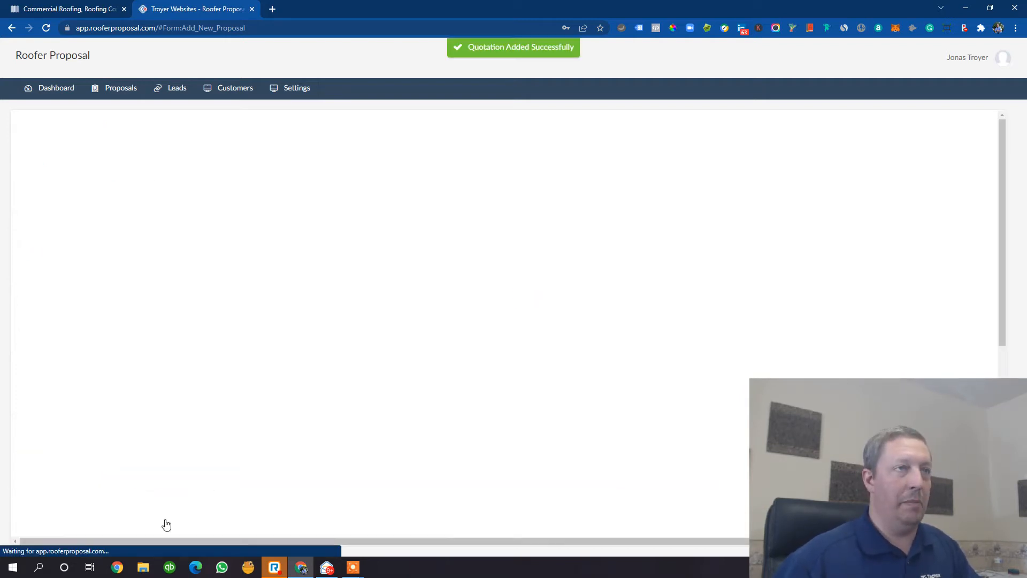
- Export the Membrane System Troyer Websites proposal as a PDF from the proposals list
click(121, 89)
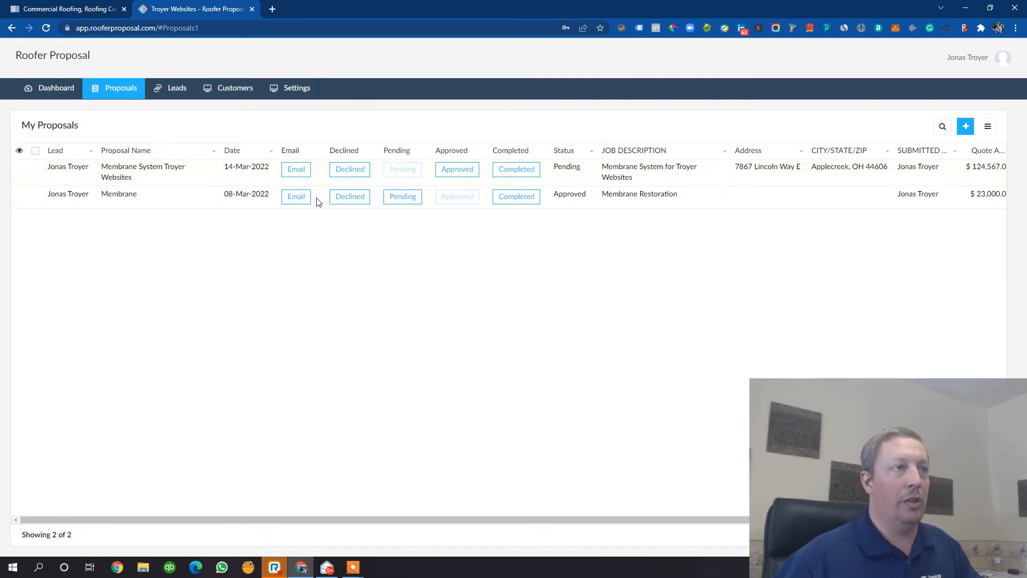
click(125, 173)
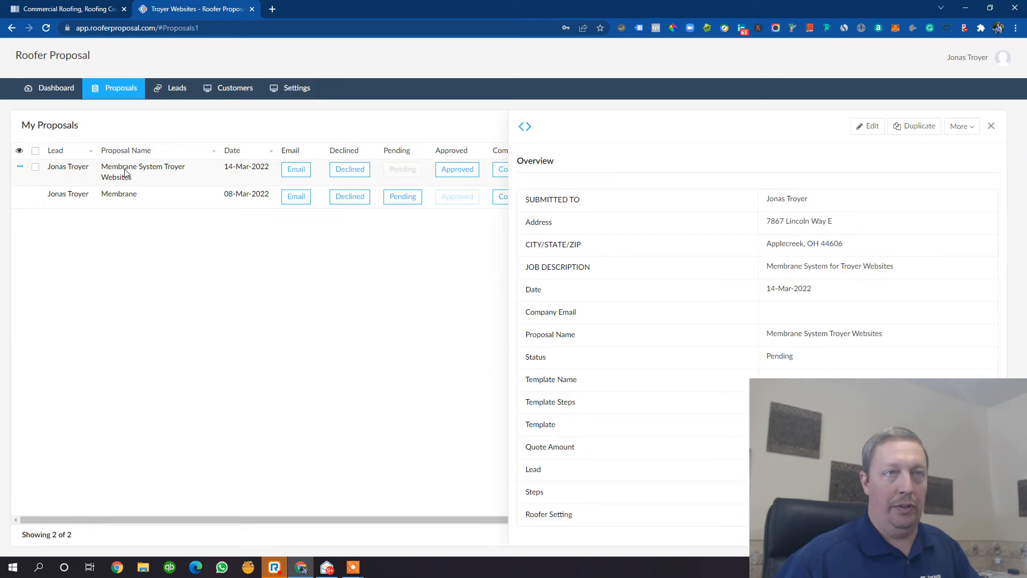
click(960, 129)
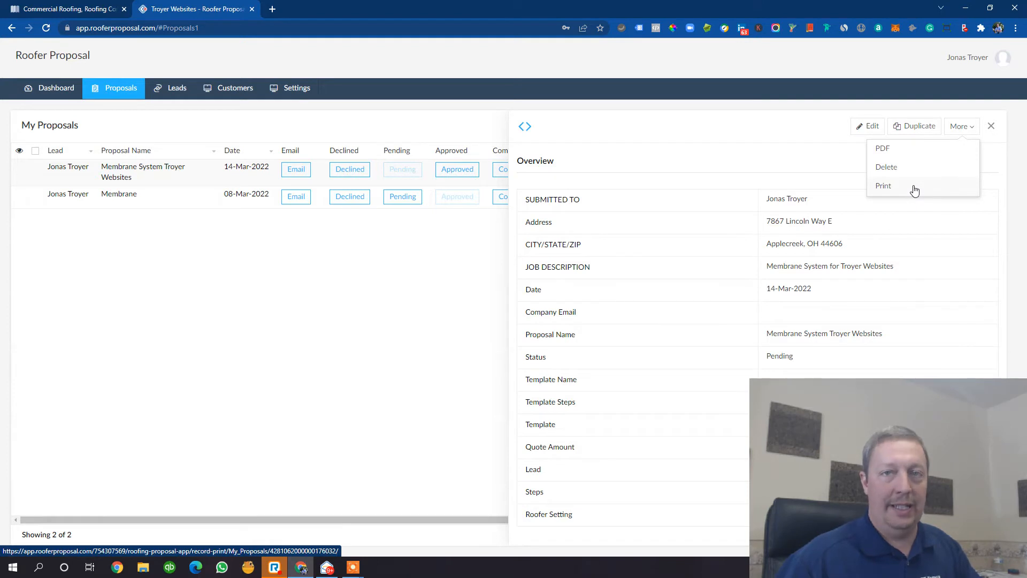
click(911, 154)
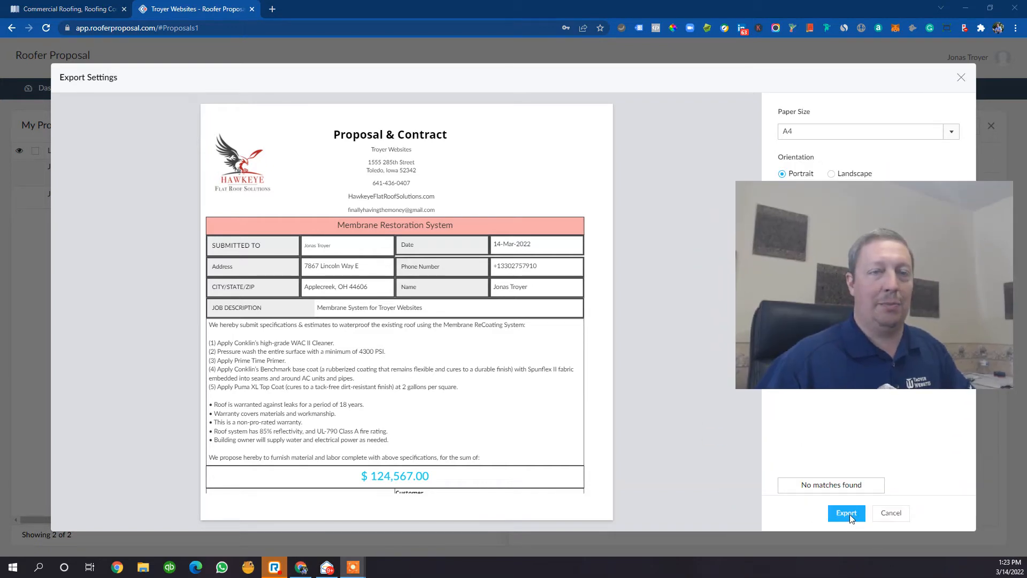
click(849, 515)
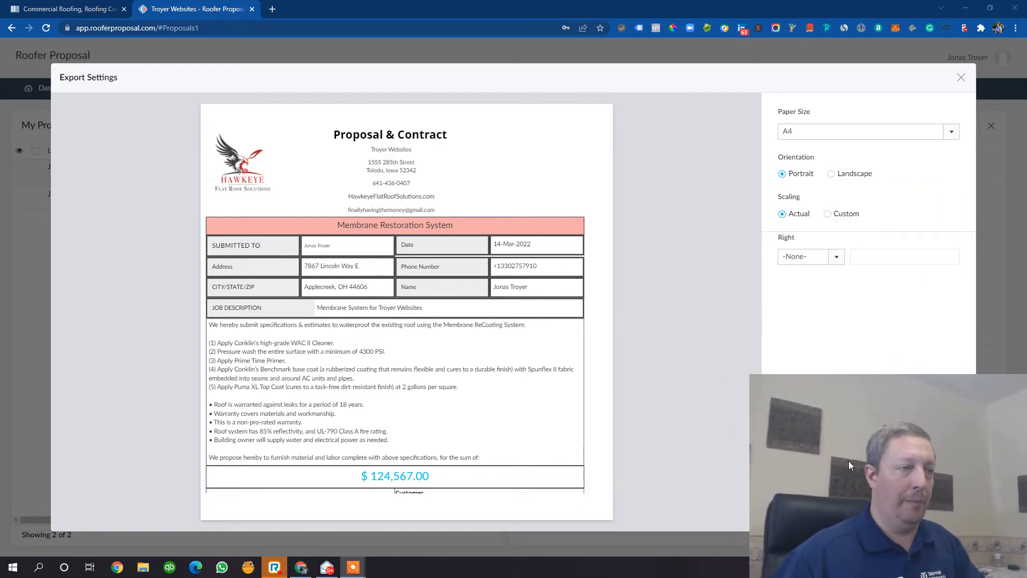
click(851, 515)
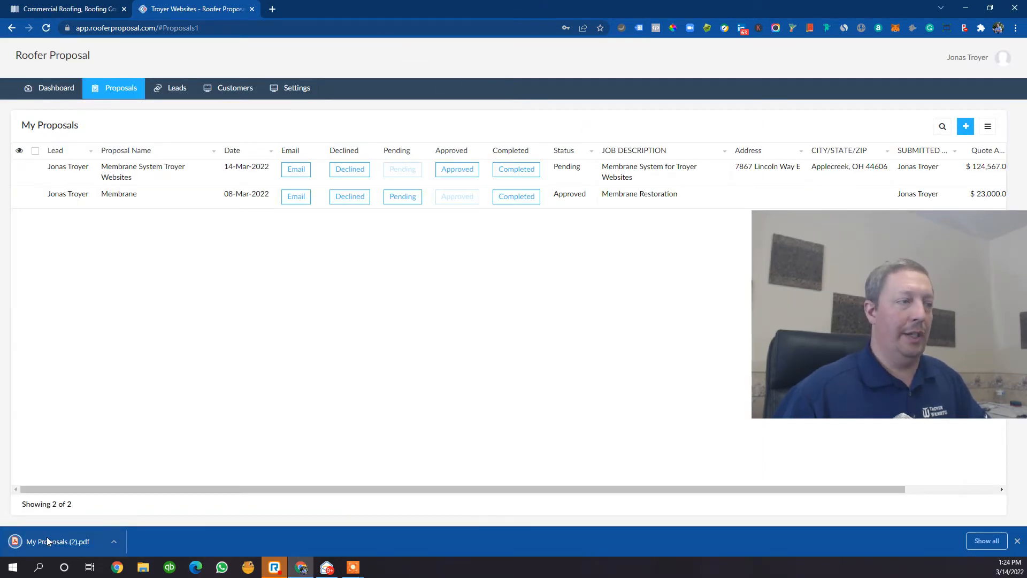
- Open the PDF export settings for the Membrane System Troyer Websites proposal and close them
drag(816, 295, 814, 457)
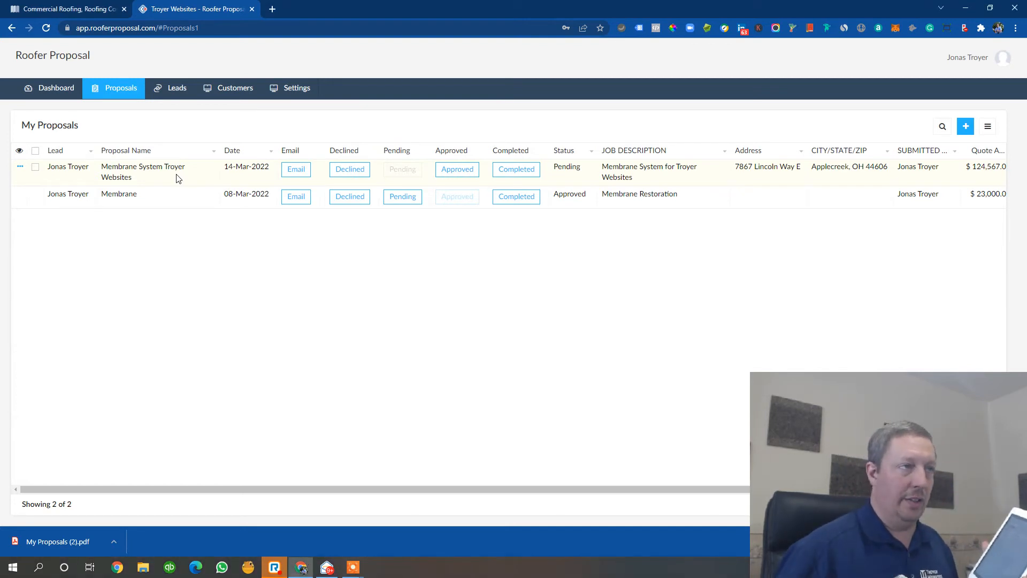
click(178, 178)
click(961, 129)
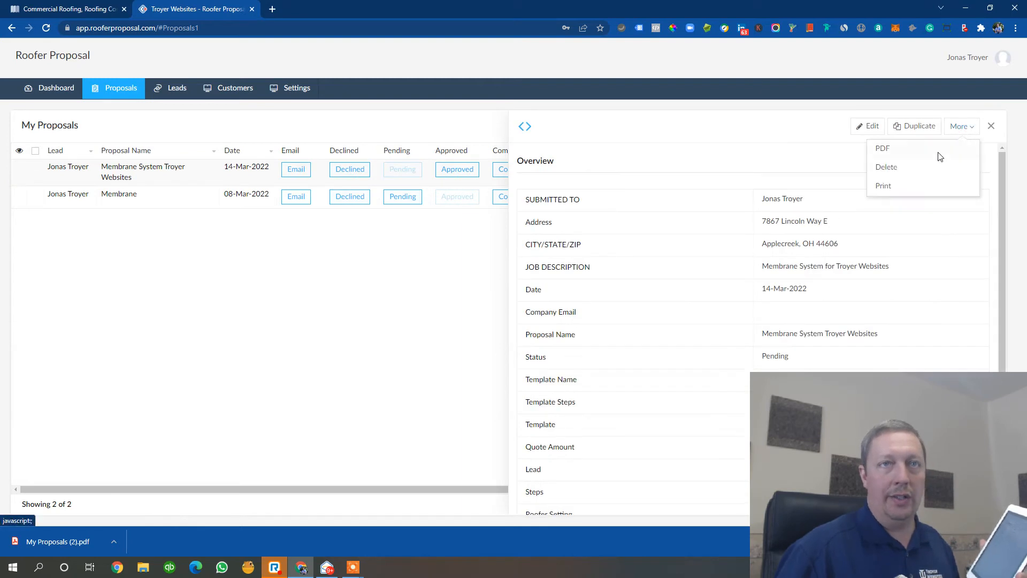
click(941, 155)
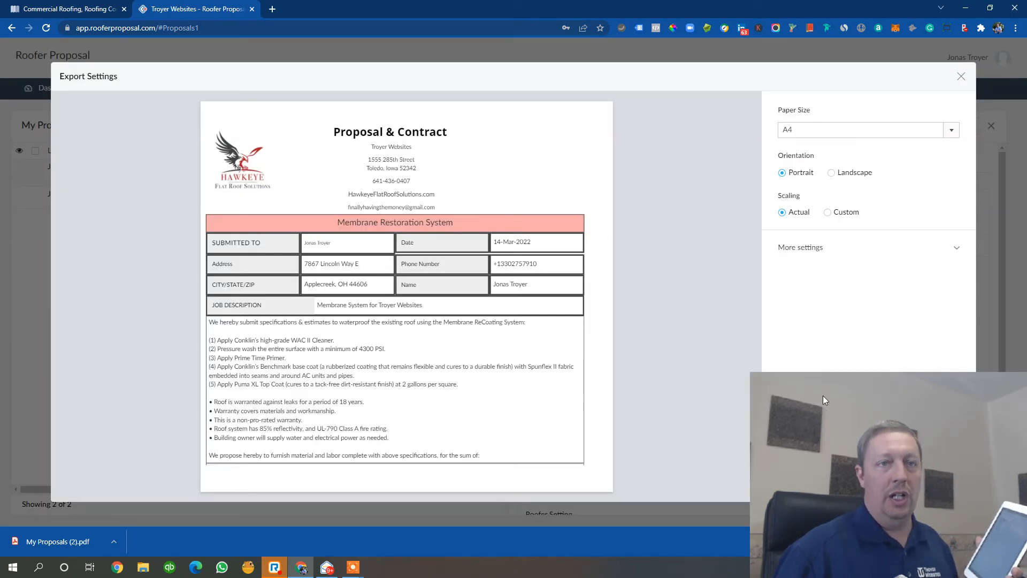
click(961, 79)
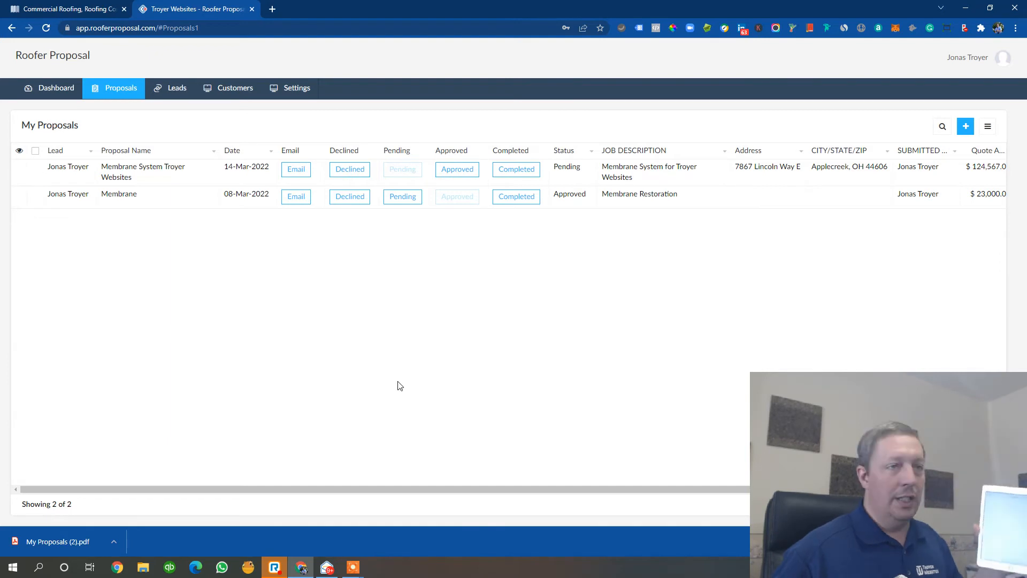
- Duplicate the Membrane System Troyer Websites proposal
click(137, 177)
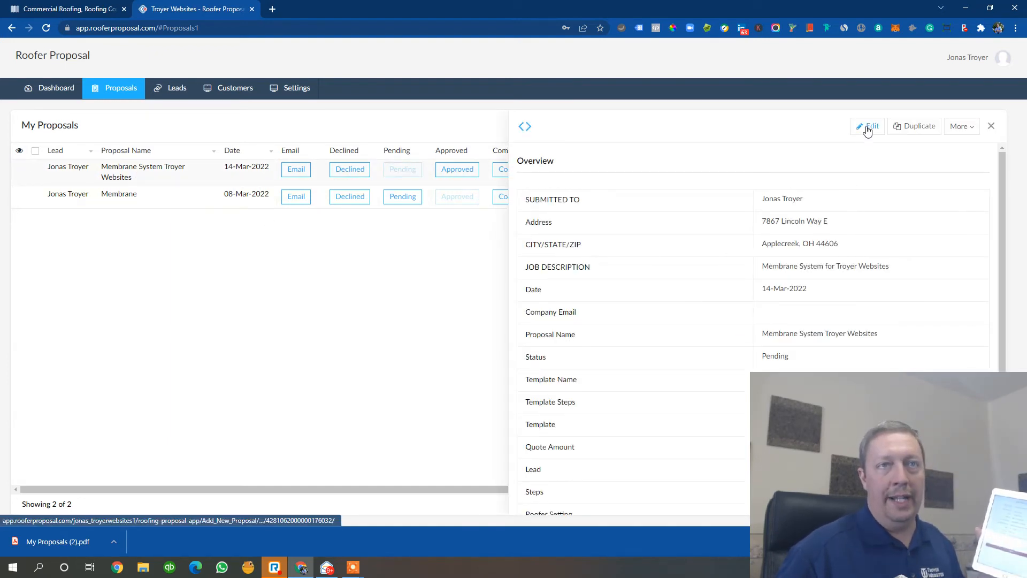
click(960, 130)
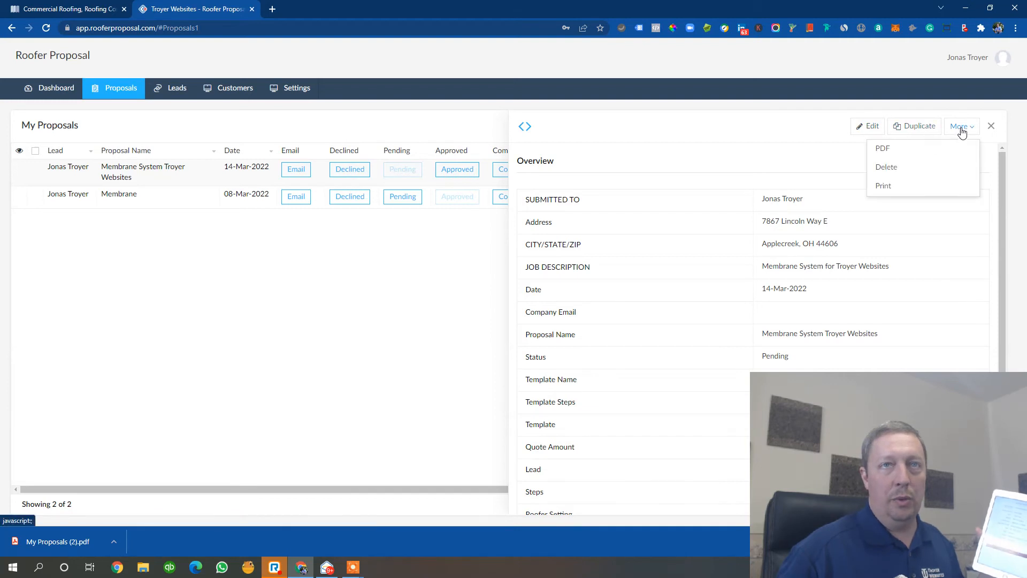
click(962, 132)
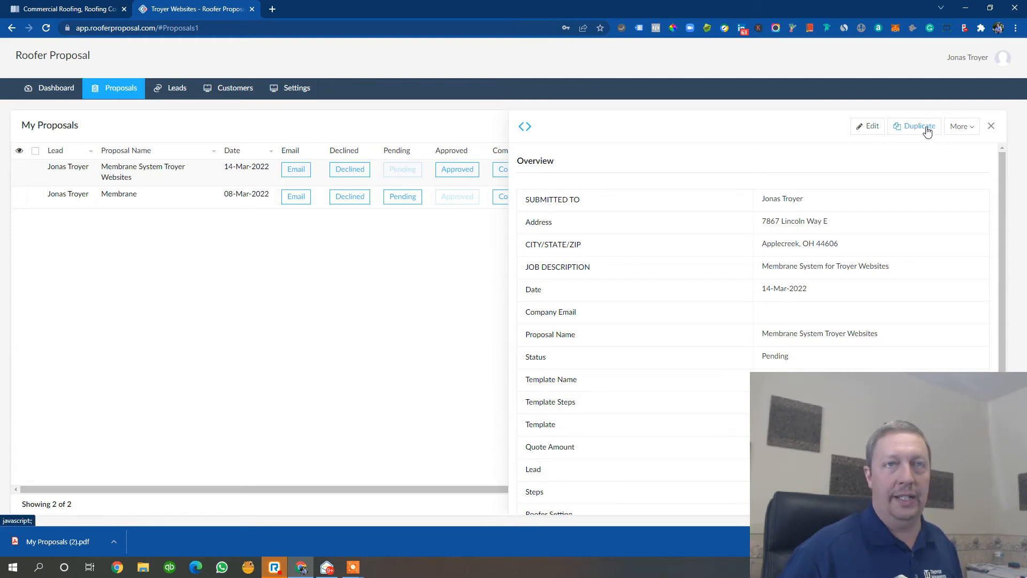
click(914, 134)
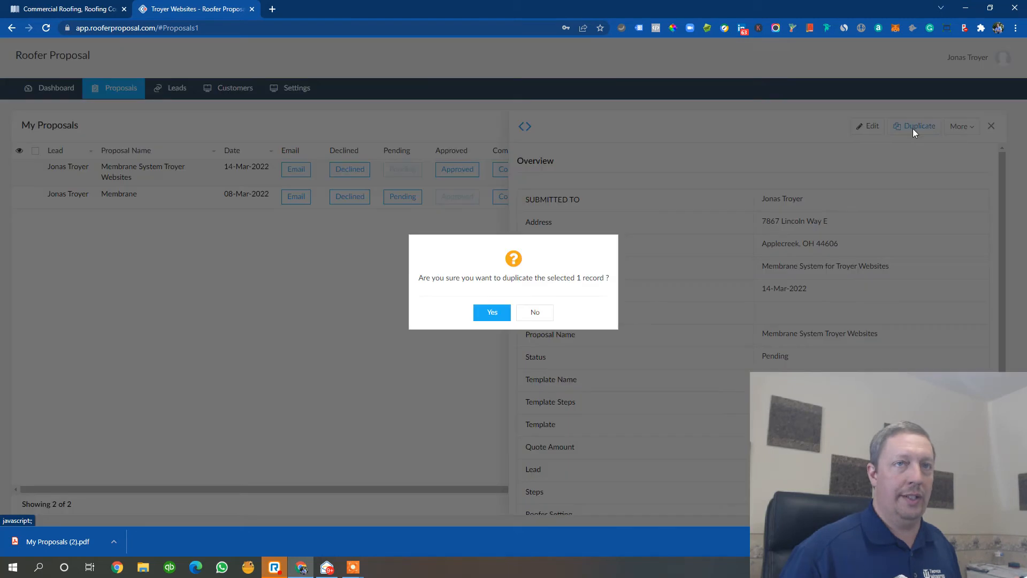
click(492, 313)
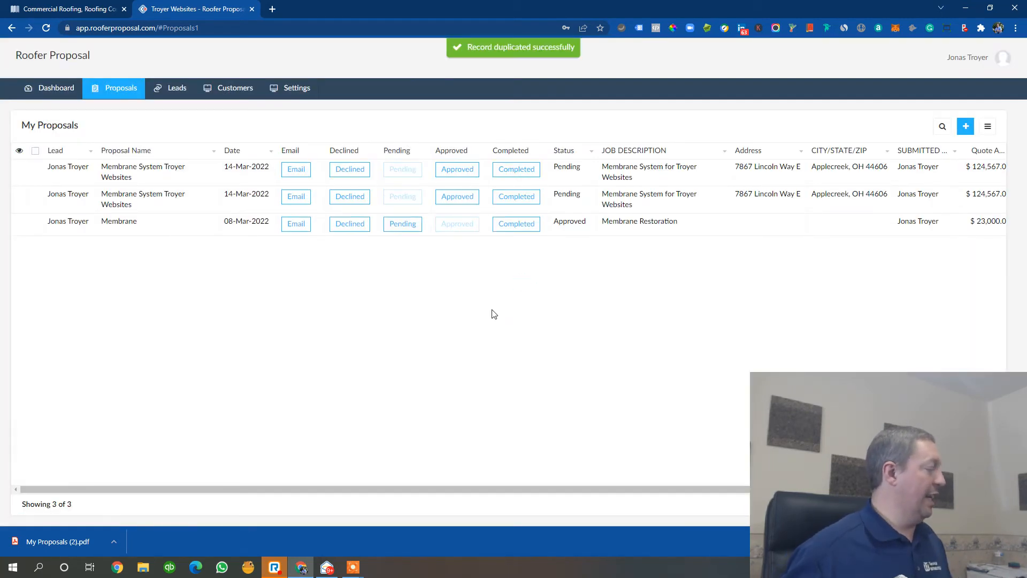
- Edit the duplicated proposal and rename it to Roof Repair System Troyer Websites
click(158, 172)
click(860, 127)
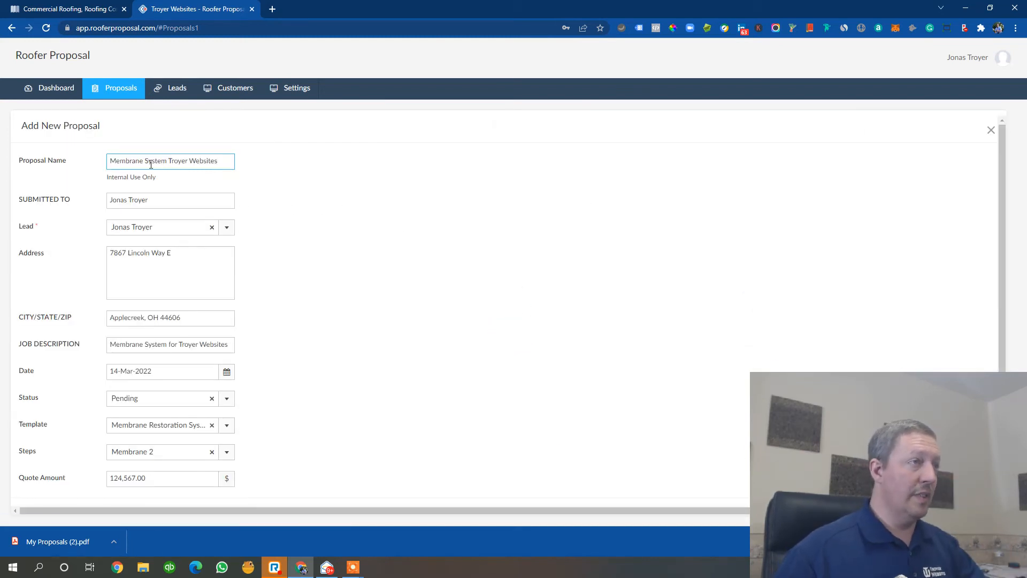
drag(143, 162, 112, 160)
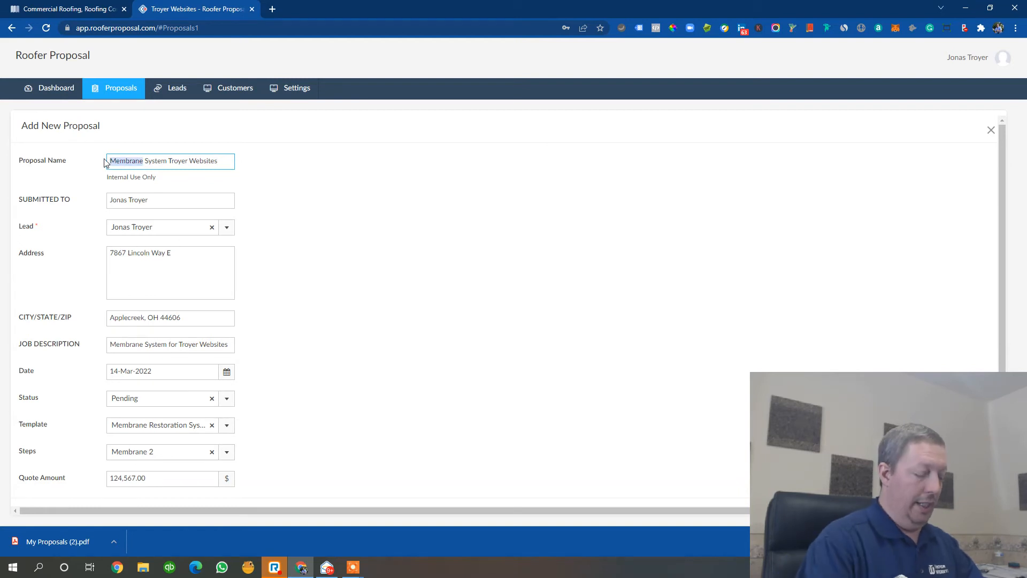
text(Roof R)
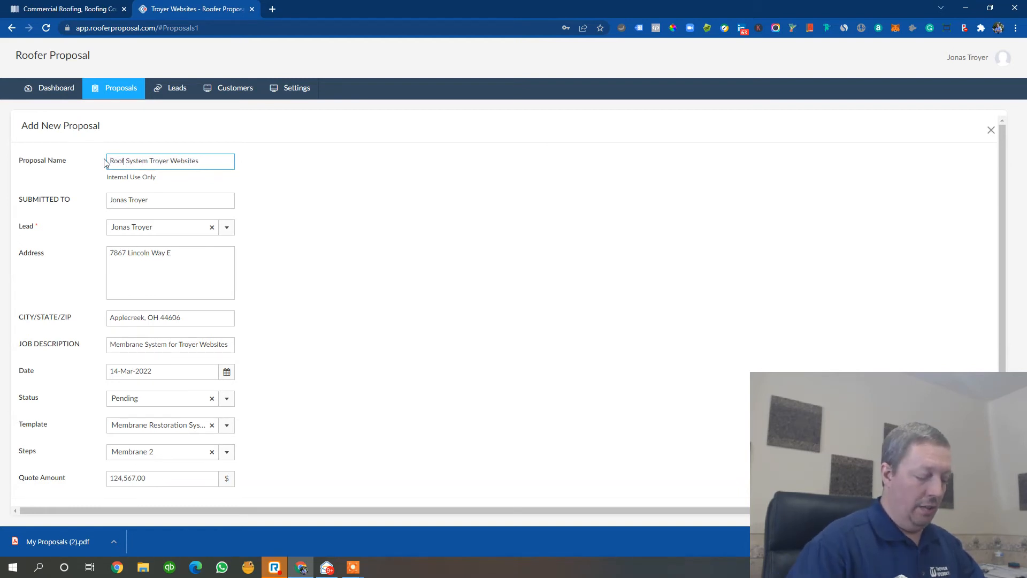
text(epair)
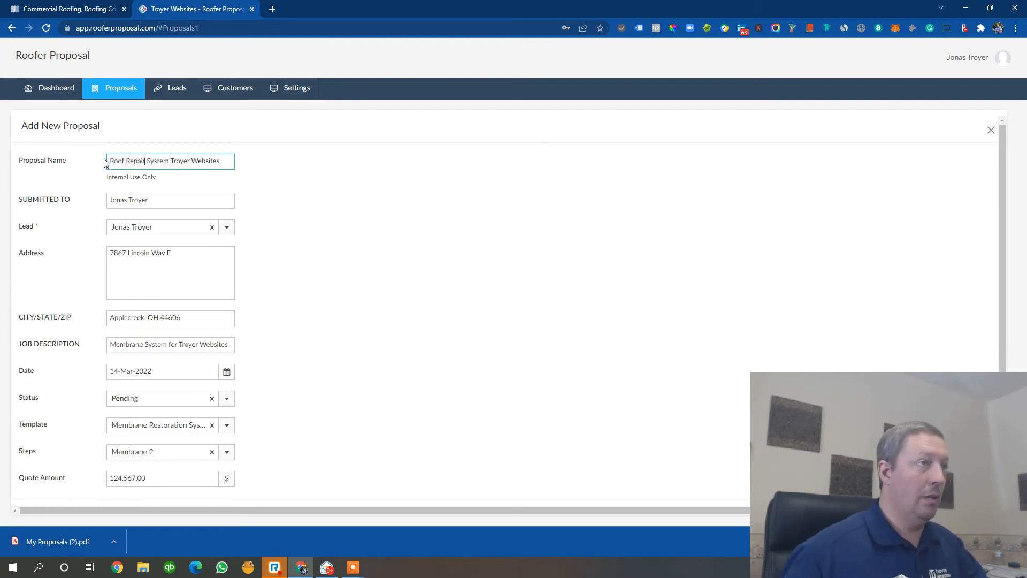
- Change the job description to Roof Repair for Troyer Websites
scroll(99, 187, down, 1)
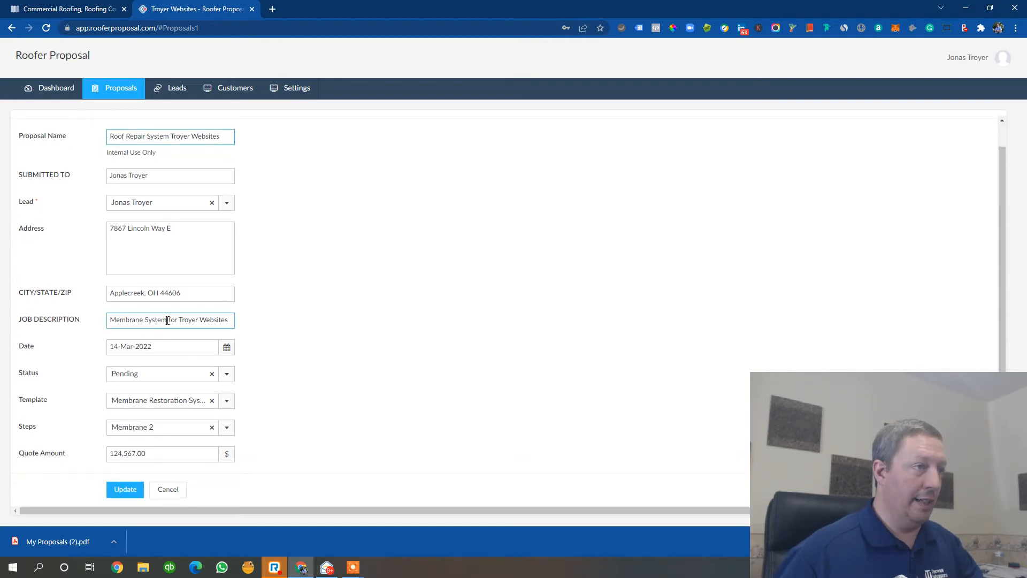
drag(167, 319, 100, 320)
text(Roof Repair)
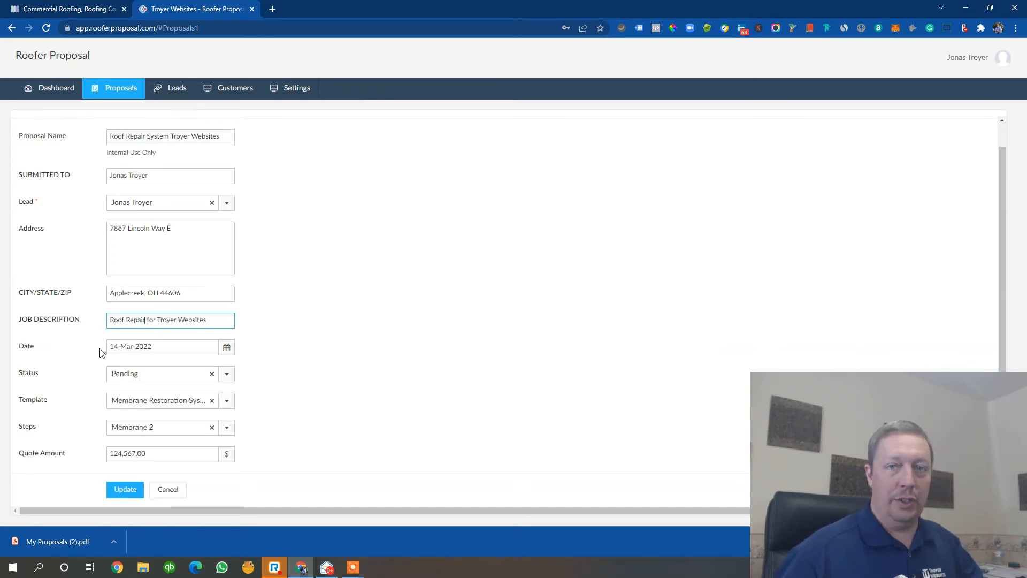
- Set the template to Roof Repair and the steps to Roof Repair
click(209, 401)
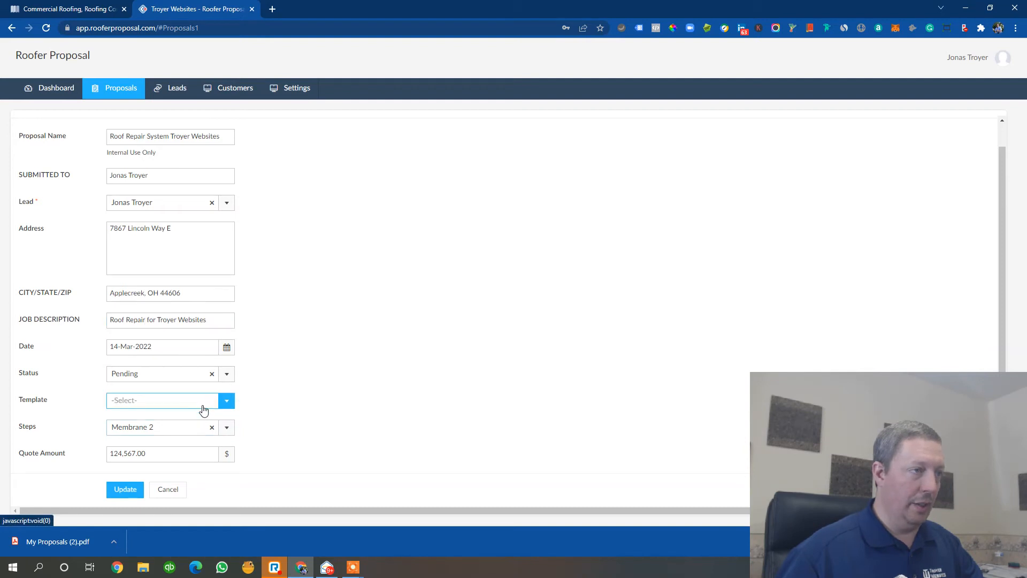
click(225, 403)
click(155, 509)
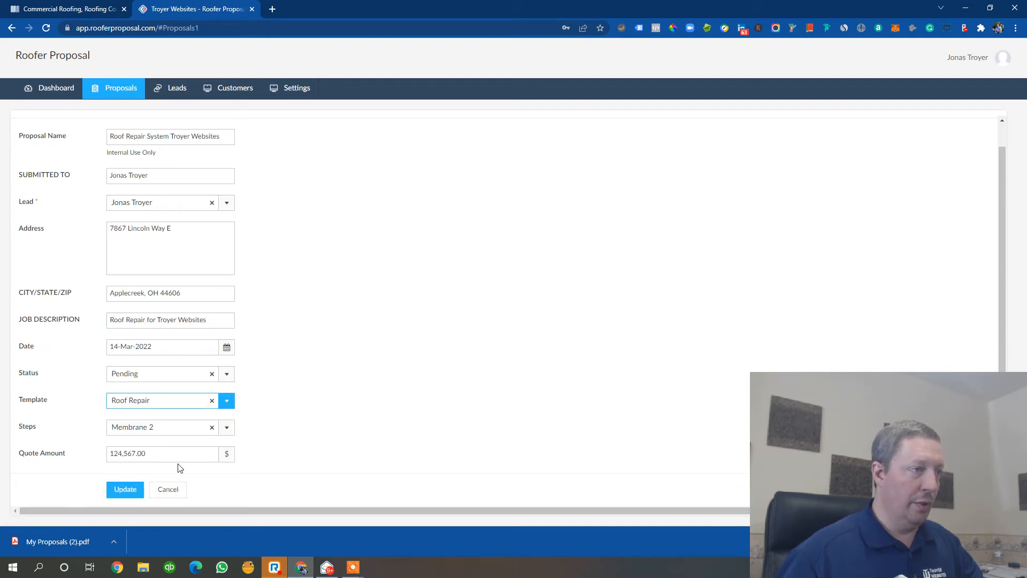
click(212, 427)
click(225, 427)
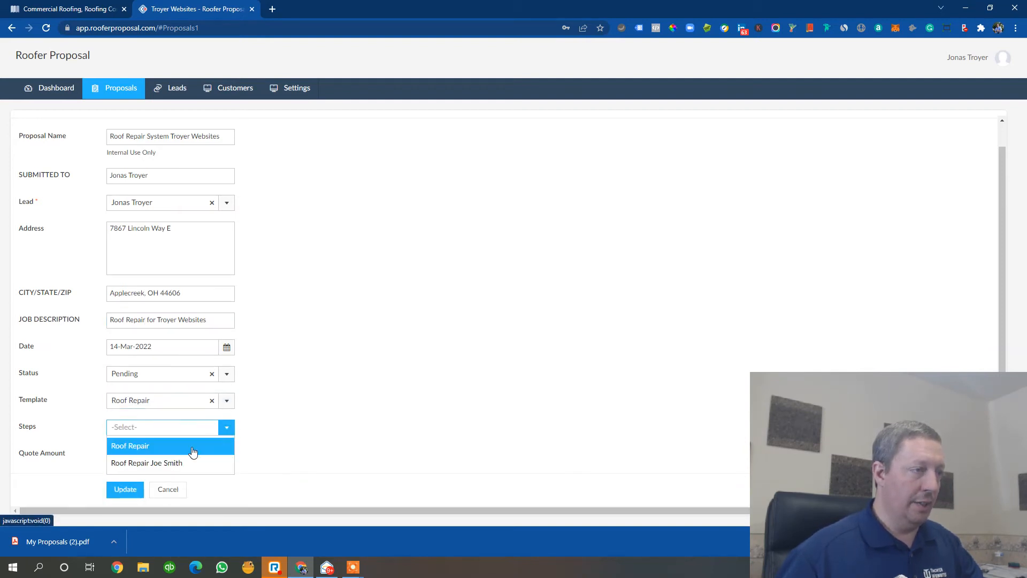
click(158, 446)
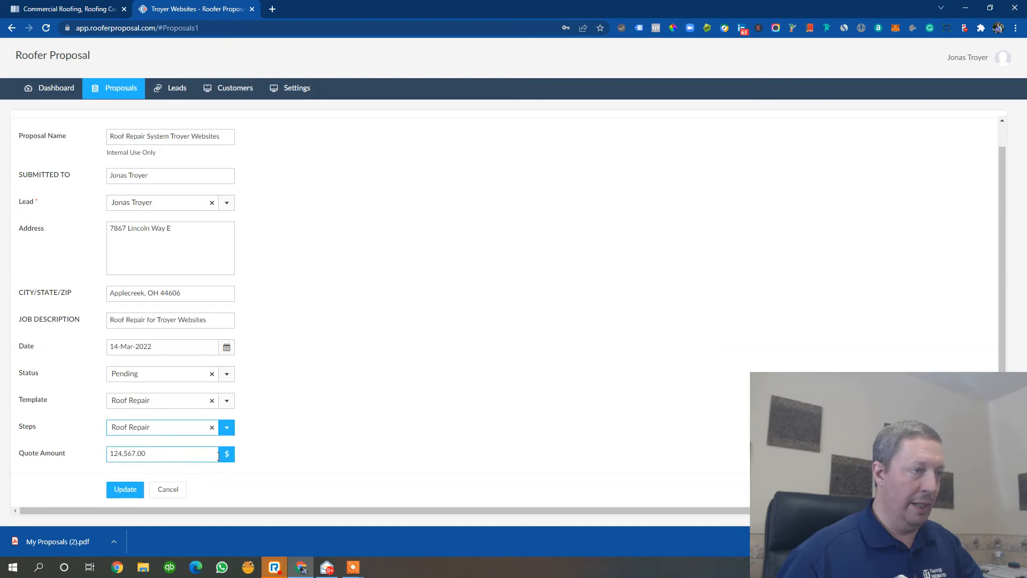
click(228, 434)
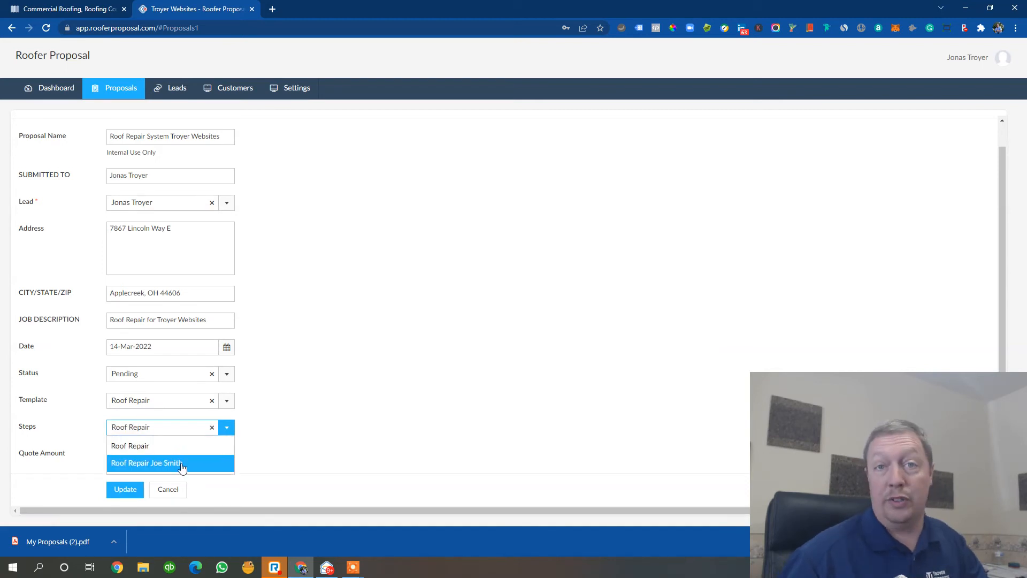
click(173, 446)
click(145, 456)
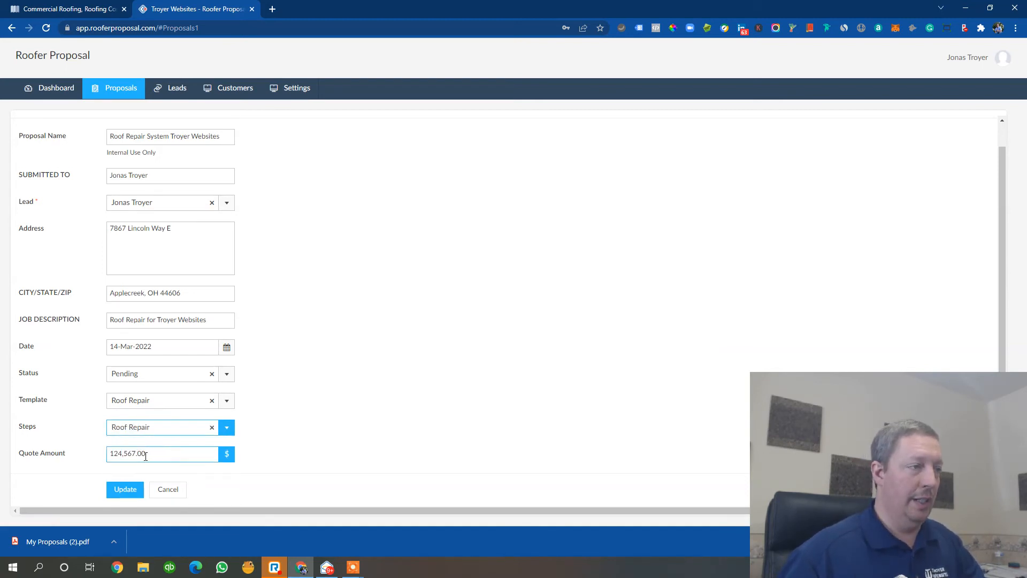
- Set the quote amount to 25 and update the proposal
drag(148, 452, 100, 460)
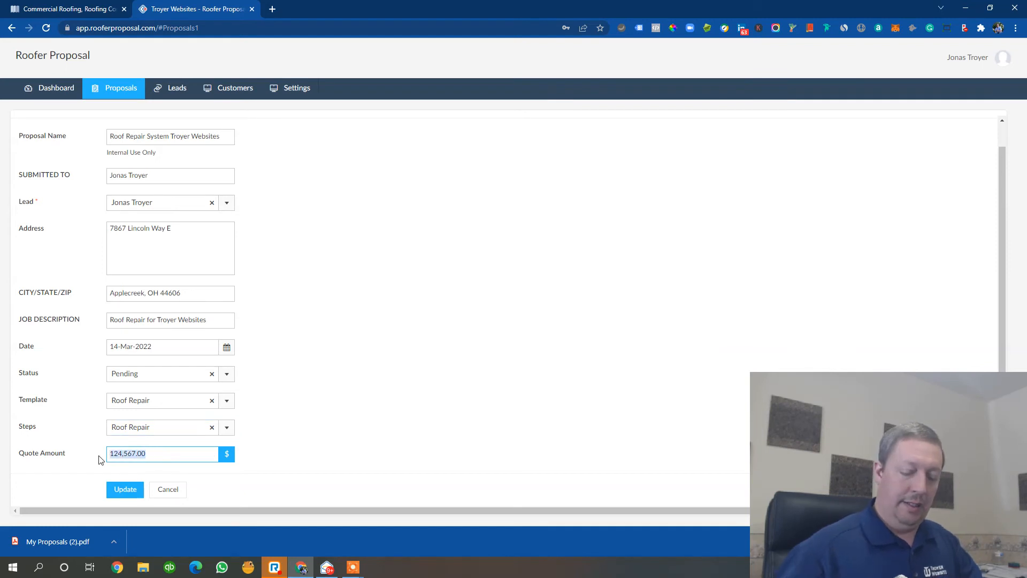
text(25)
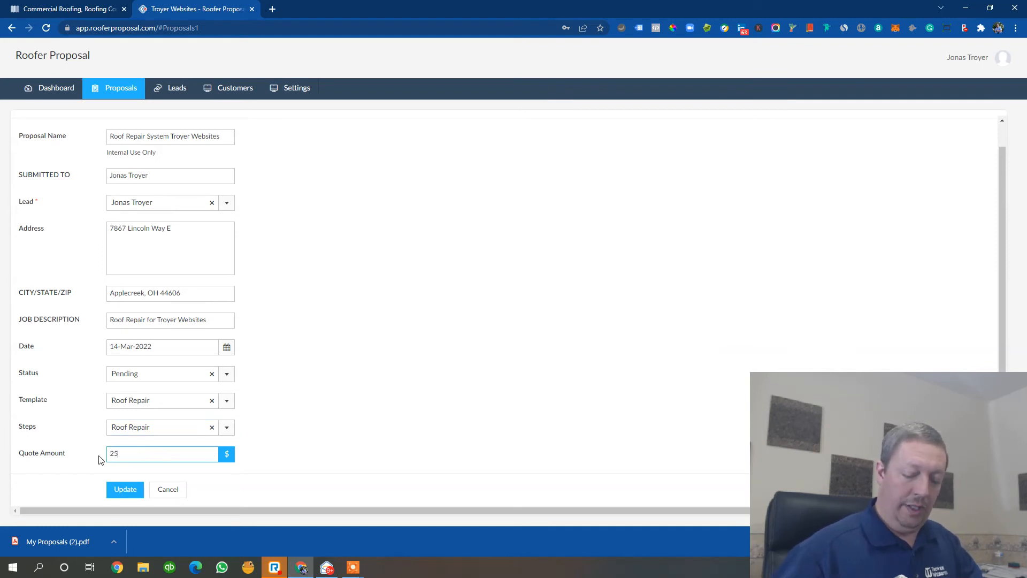
click(122, 488)
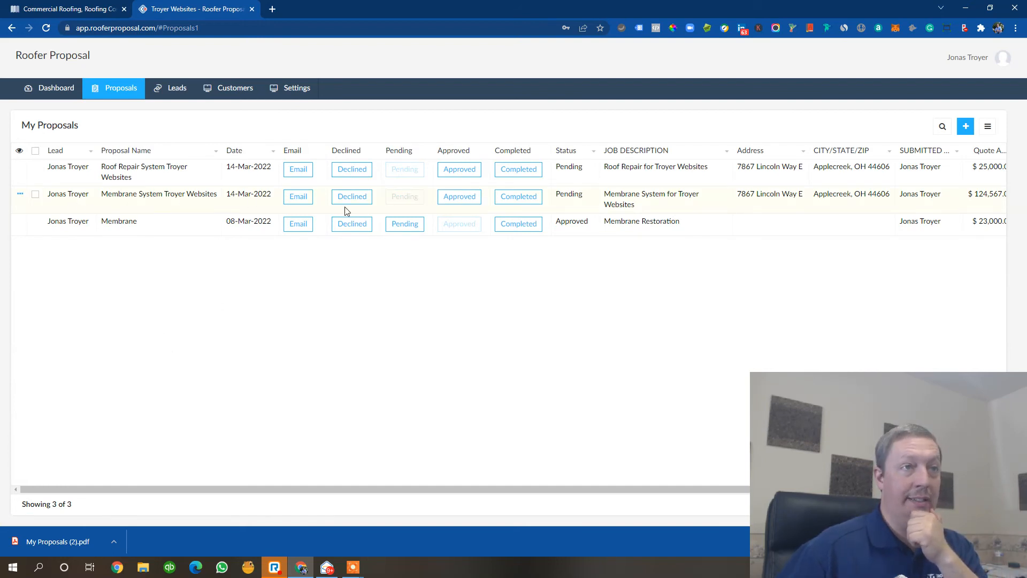
- Mark the Membrane System Troyer Websites proposal as Approved and the Roof Repair proposal as Declined
click(472, 202)
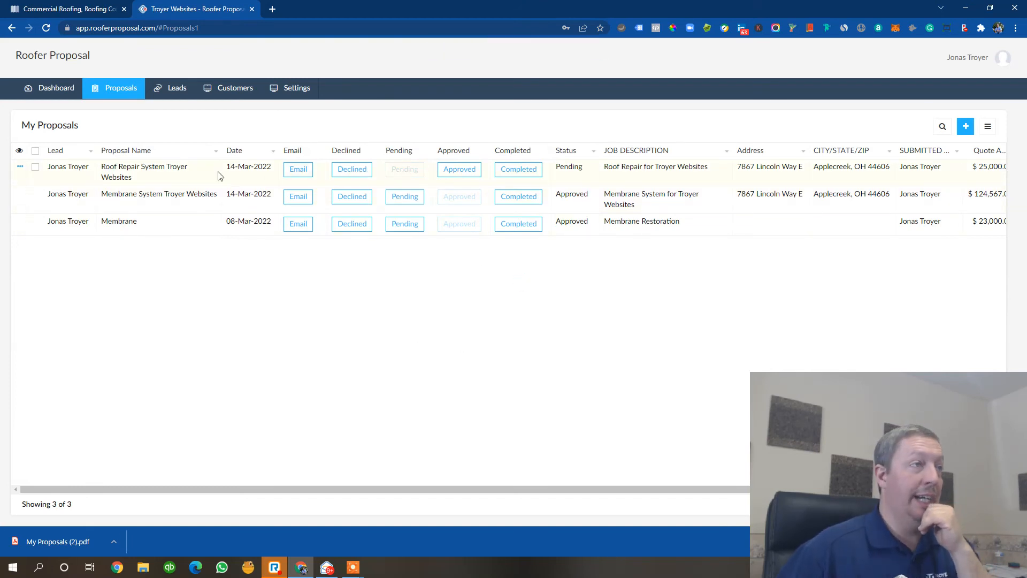
click(358, 174)
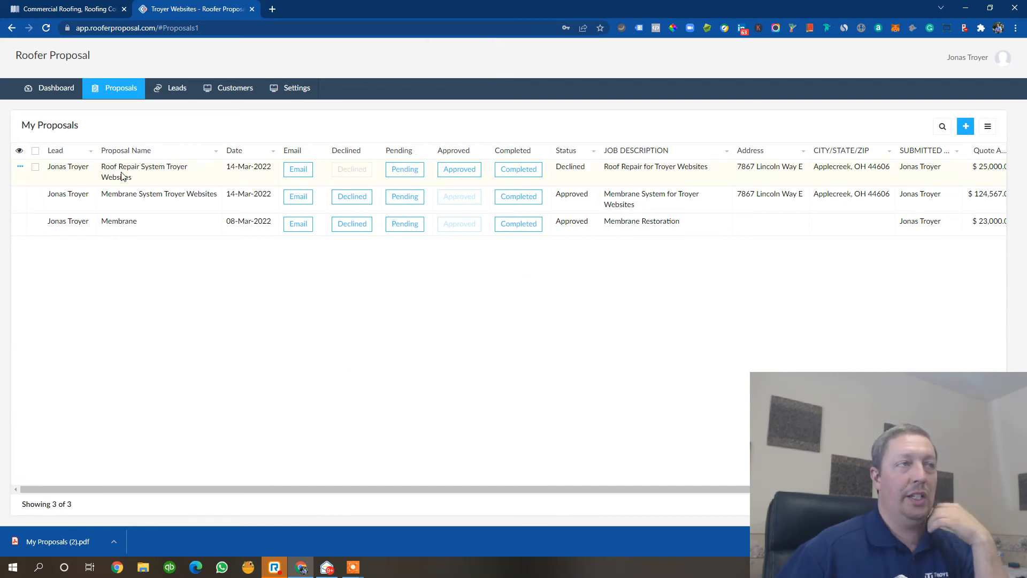
- Browse the Leads, Customers and Settings pages and the dashboard's proposal summary
click(36, 168)
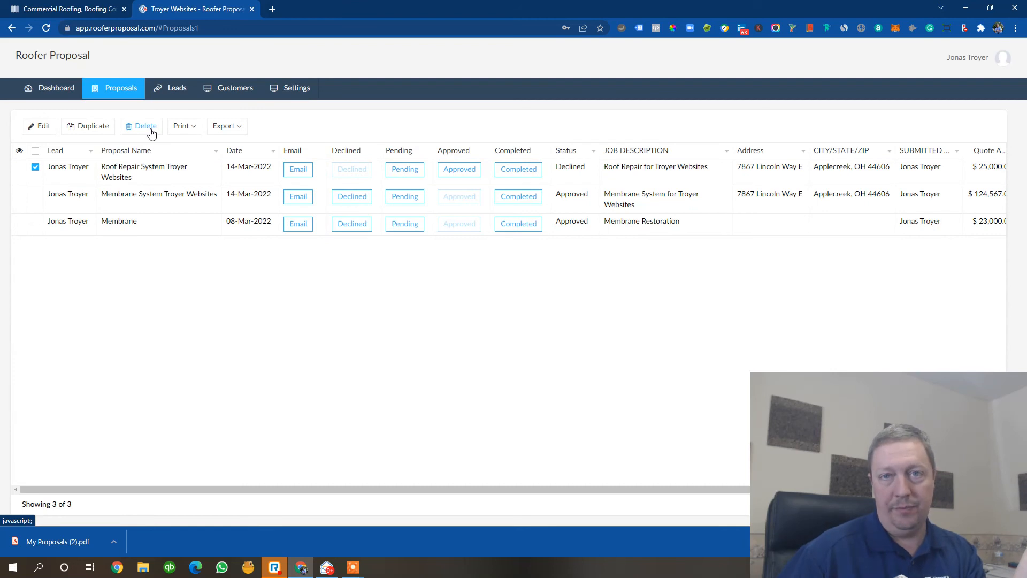
click(36, 167)
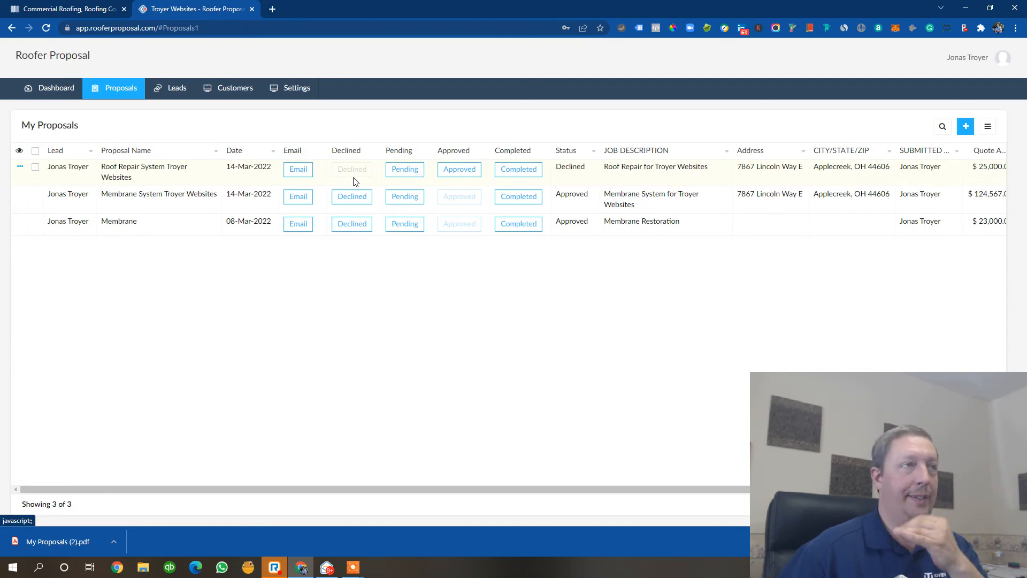
click(172, 89)
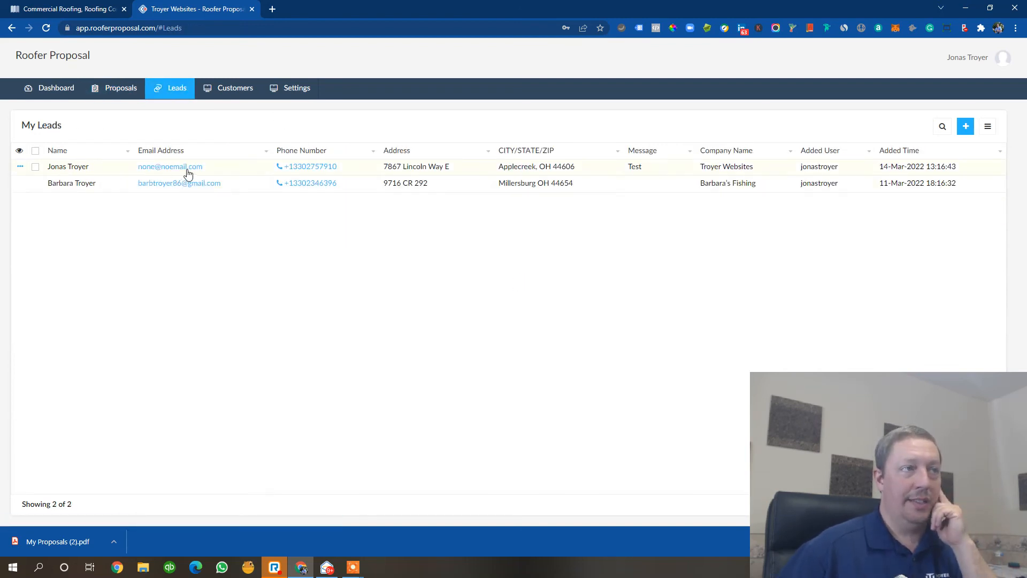
click(244, 96)
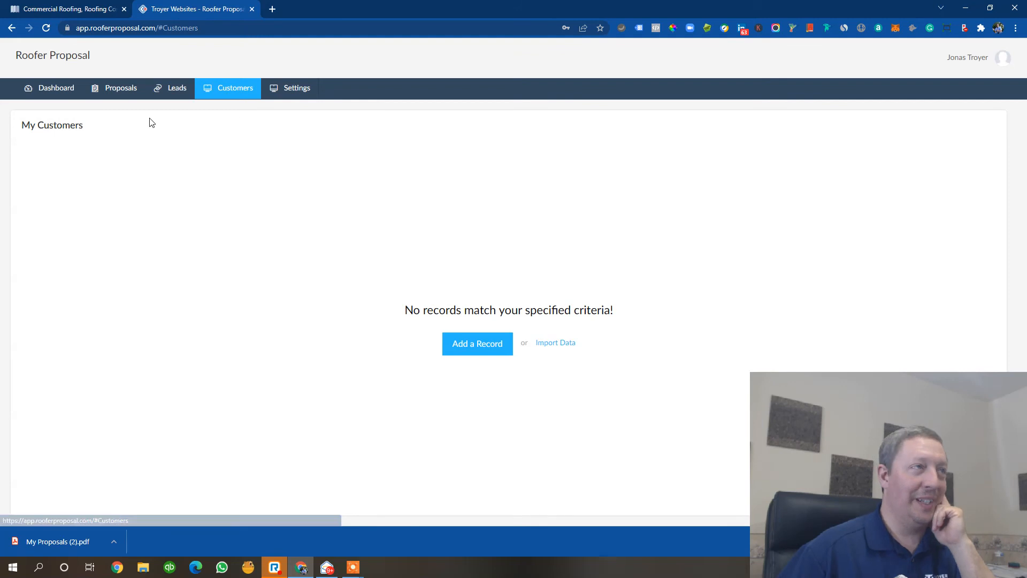
click(43, 30)
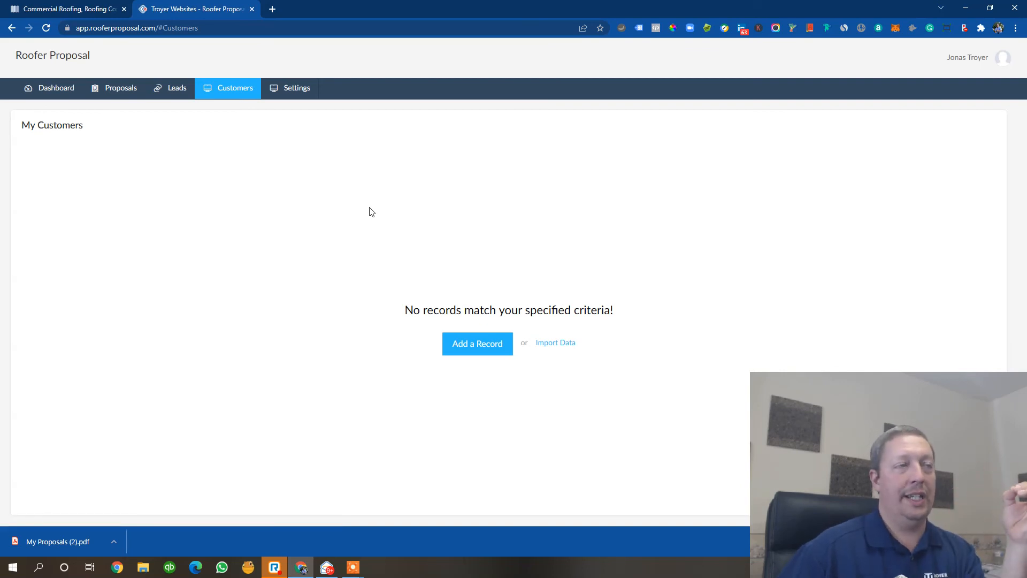
click(178, 99)
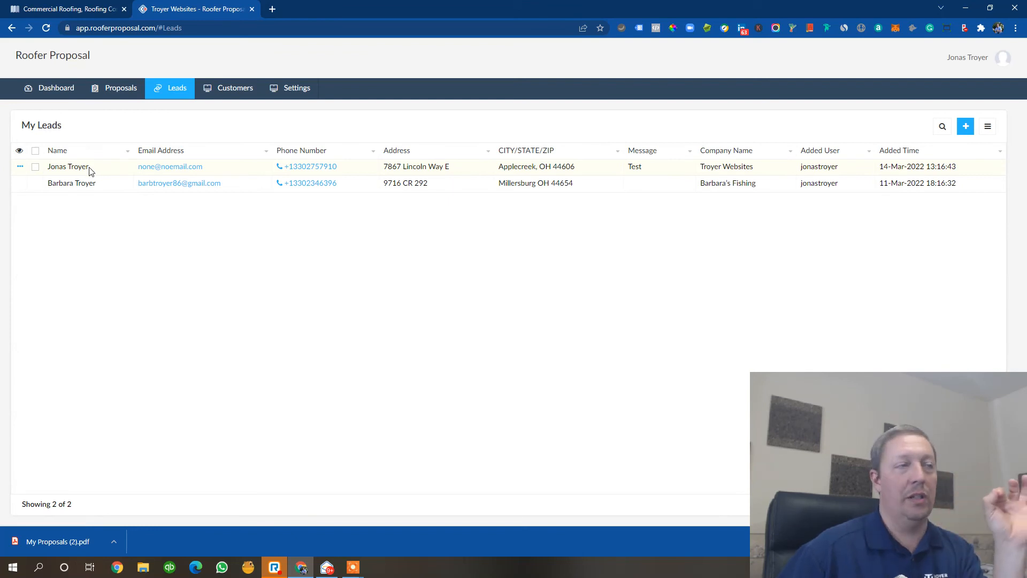
click(230, 96)
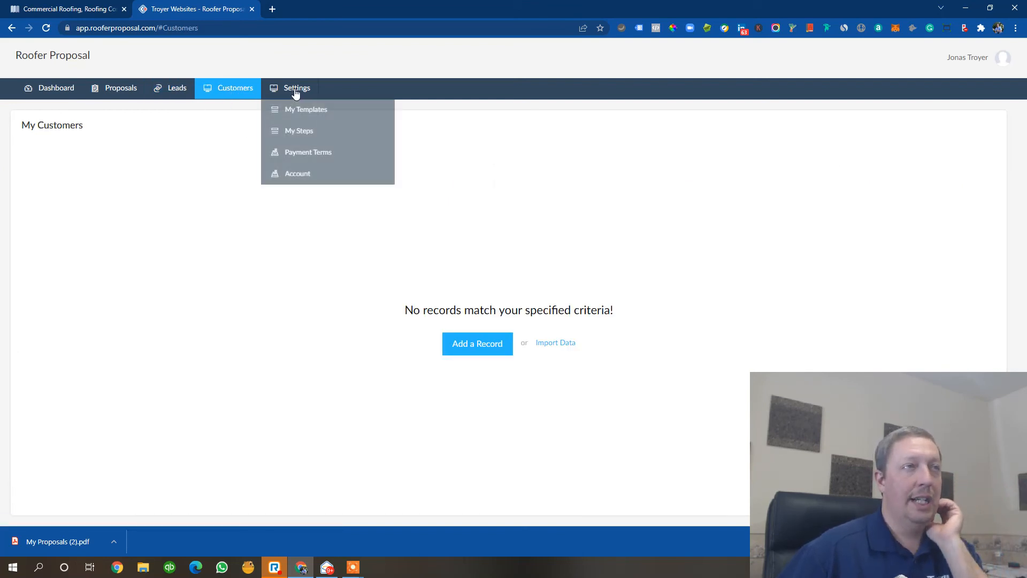
click(53, 89)
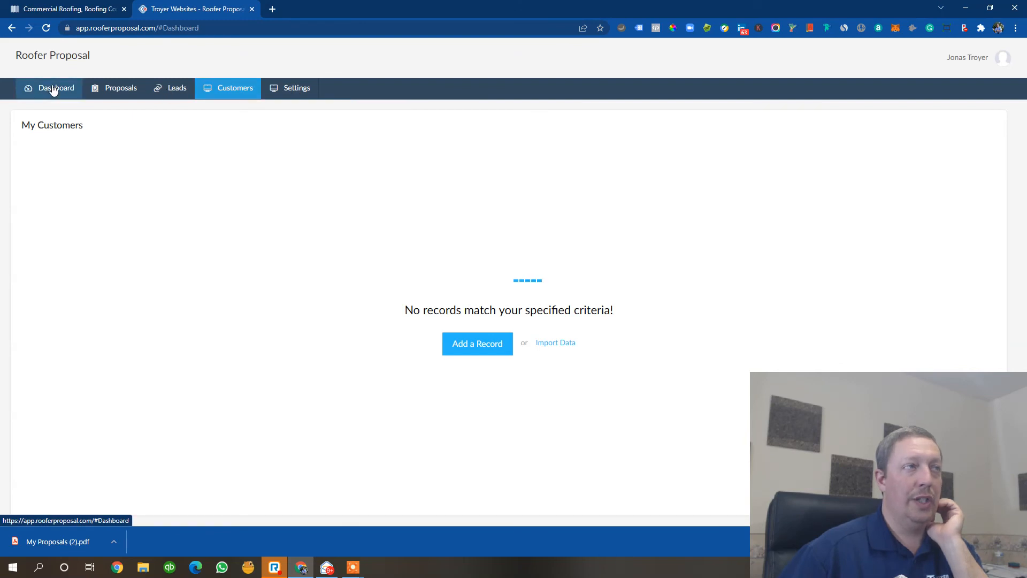
scroll(308, 258, down, 1)
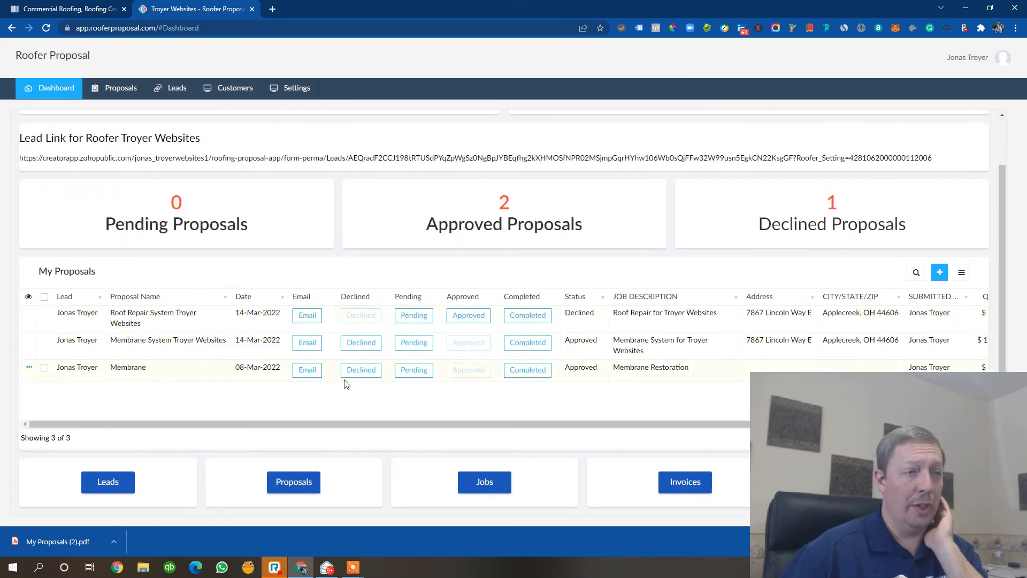
- Open the approved proposals list, mark the Membrane proposal as Completed, and return to the dashboard
click(493, 484)
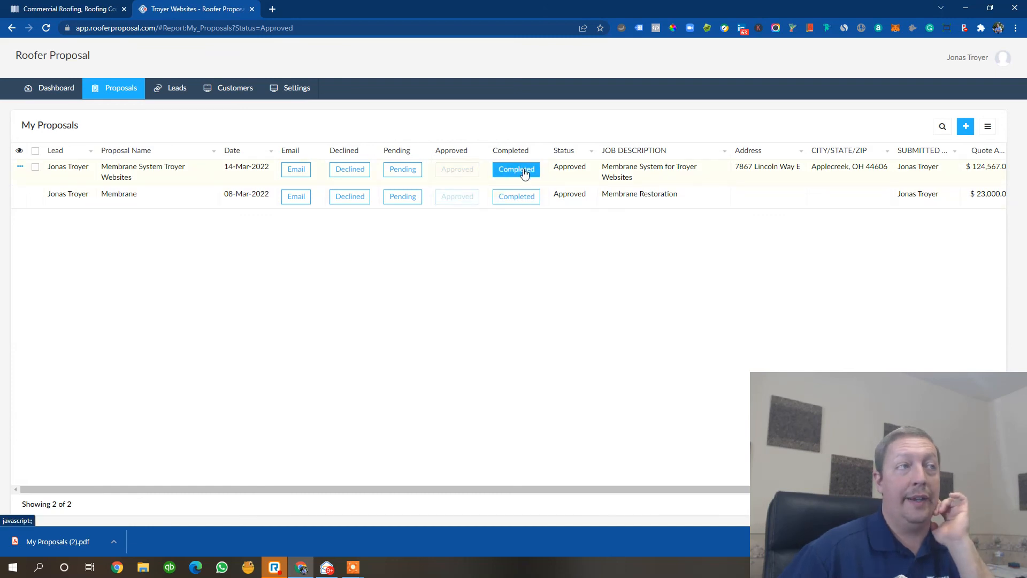
click(520, 203)
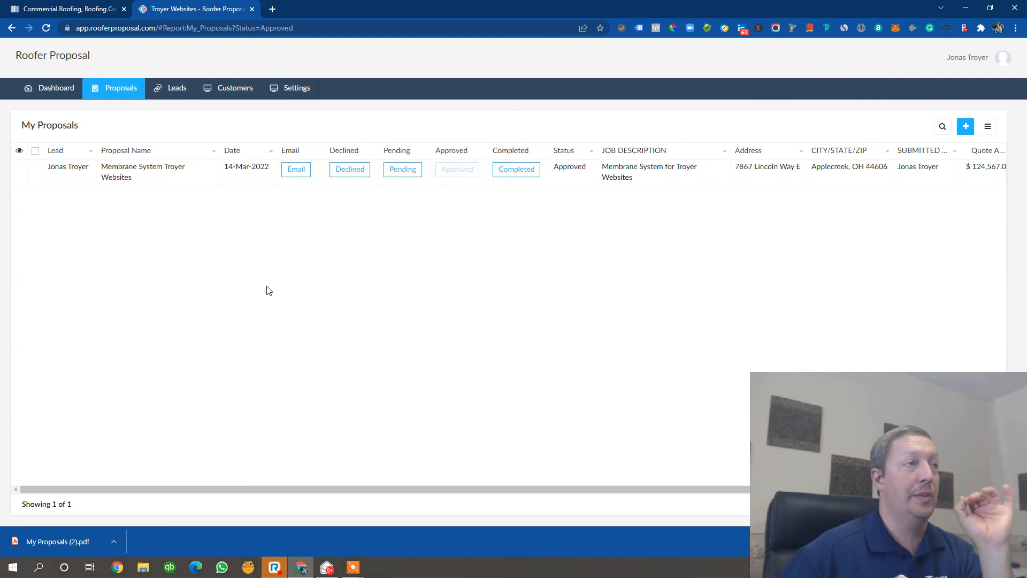
click(61, 98)
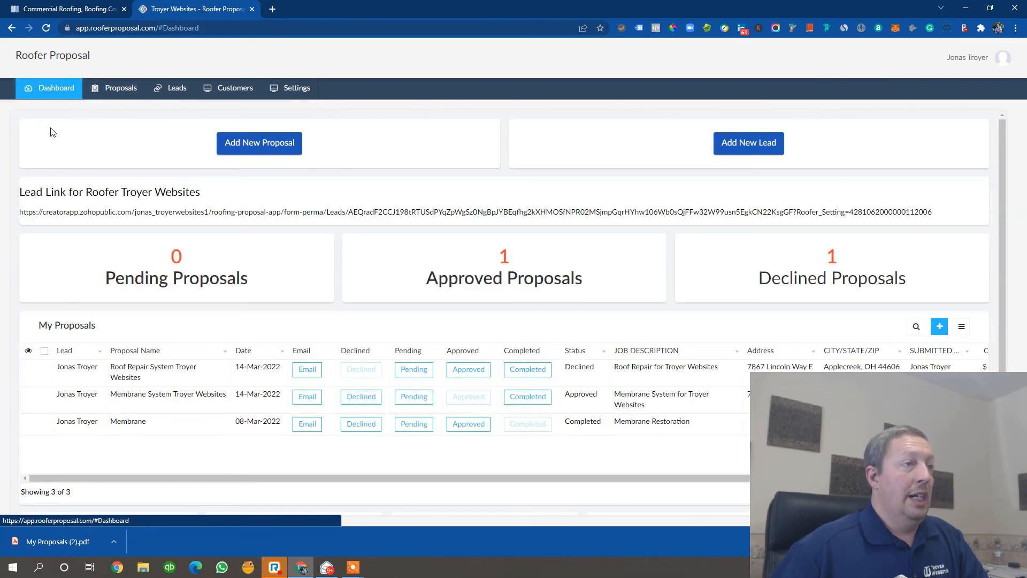